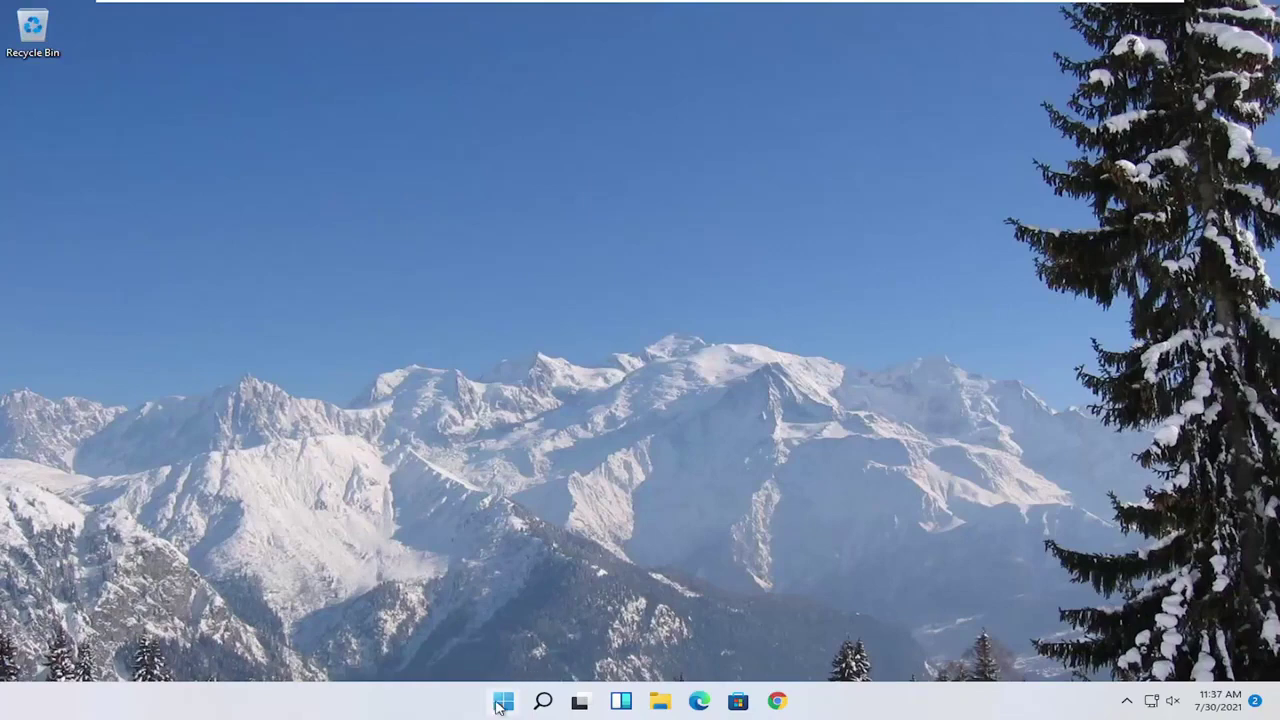
# Run dxdiag to review the display adapter and driver details, then close it
pyautogui.click(503, 700)
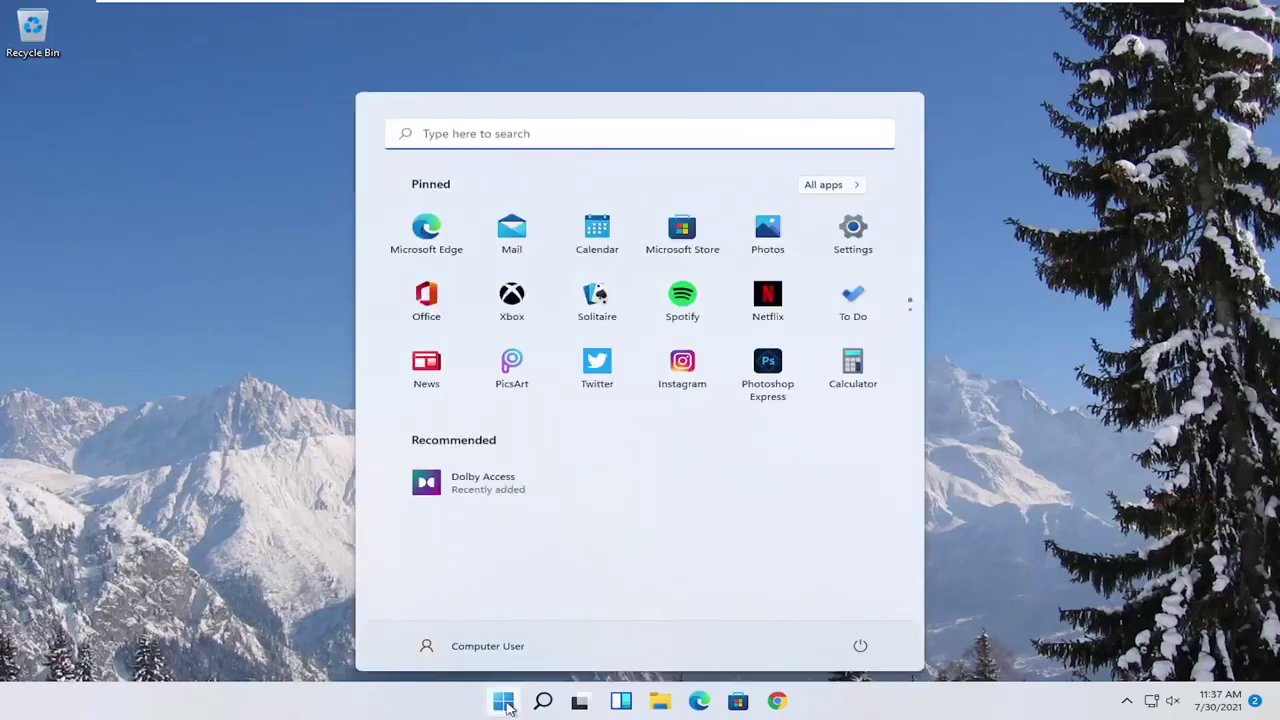
pyautogui.write('dxdi')
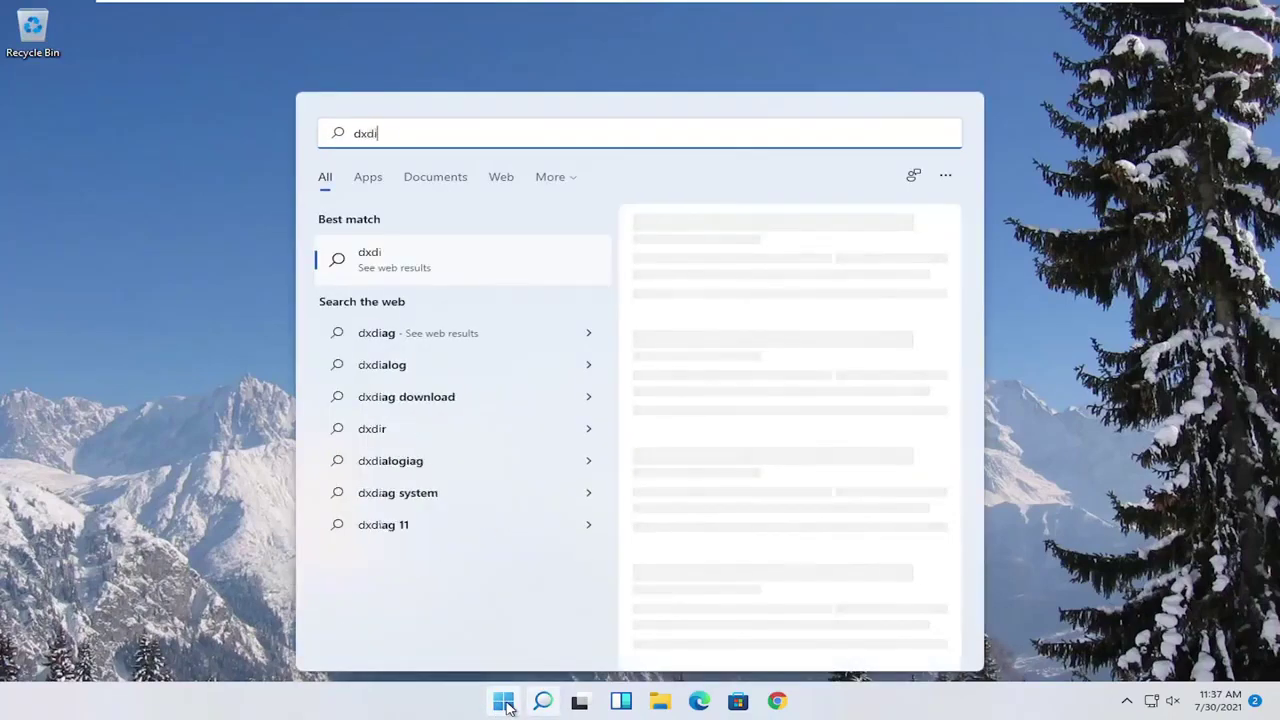
pyautogui.write('ag')
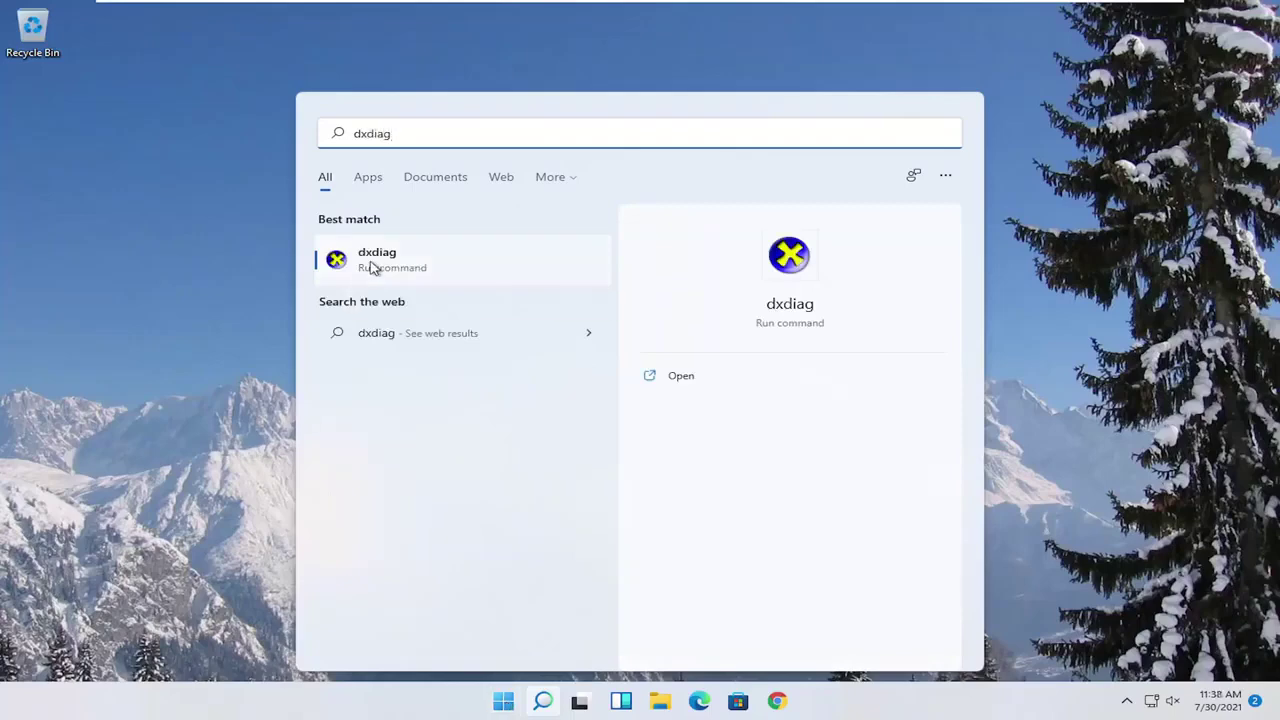
pyautogui.click(372, 260)
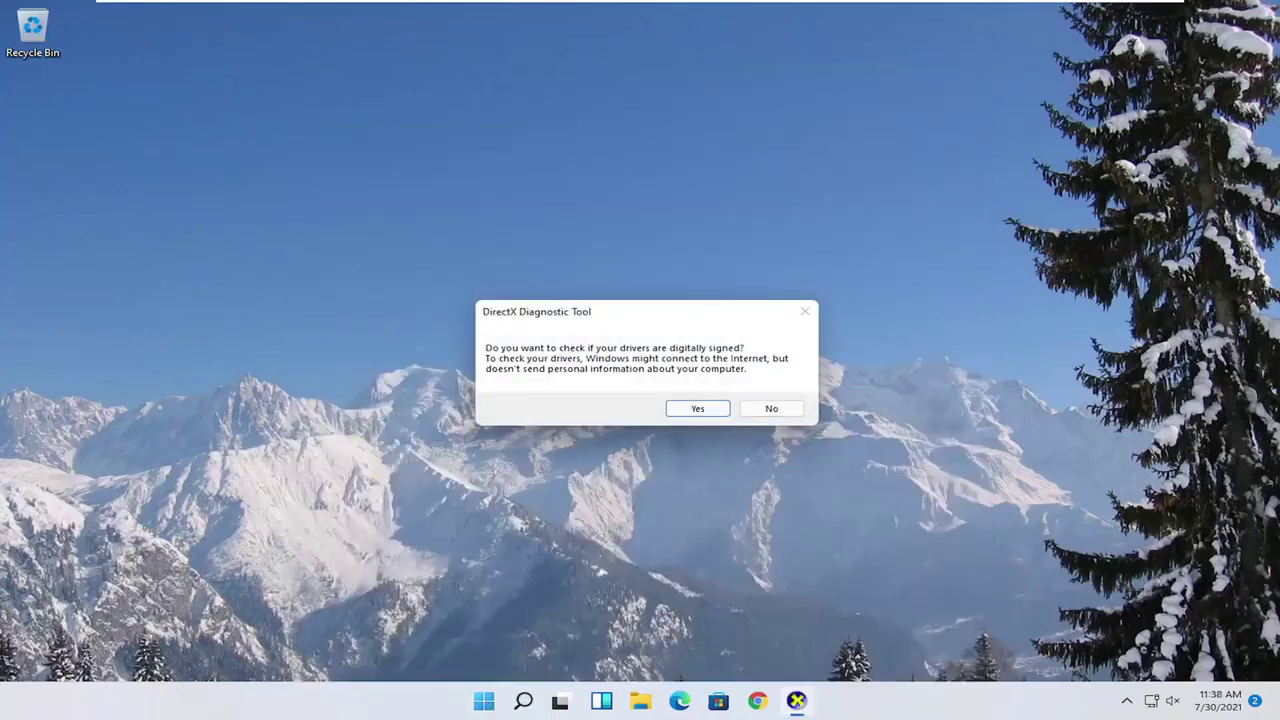
pyautogui.click(697, 408)
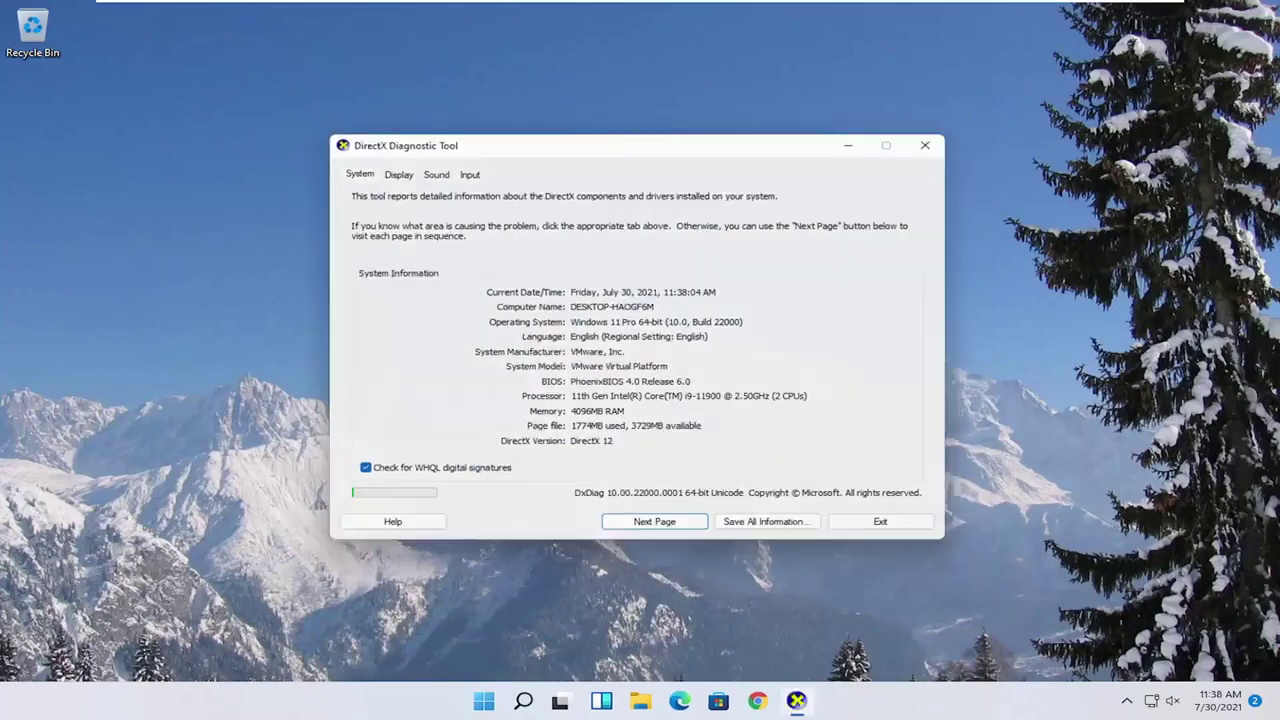
pyautogui.click(390, 168)
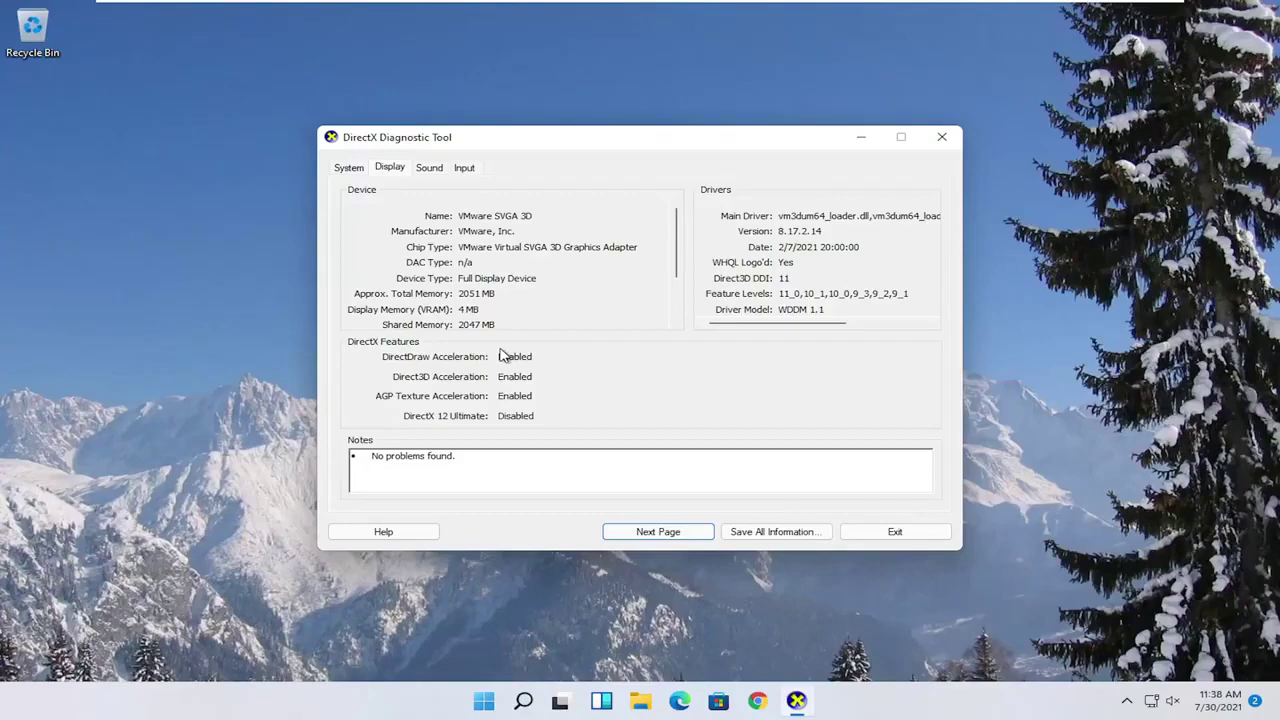
pyautogui.click(952, 137)
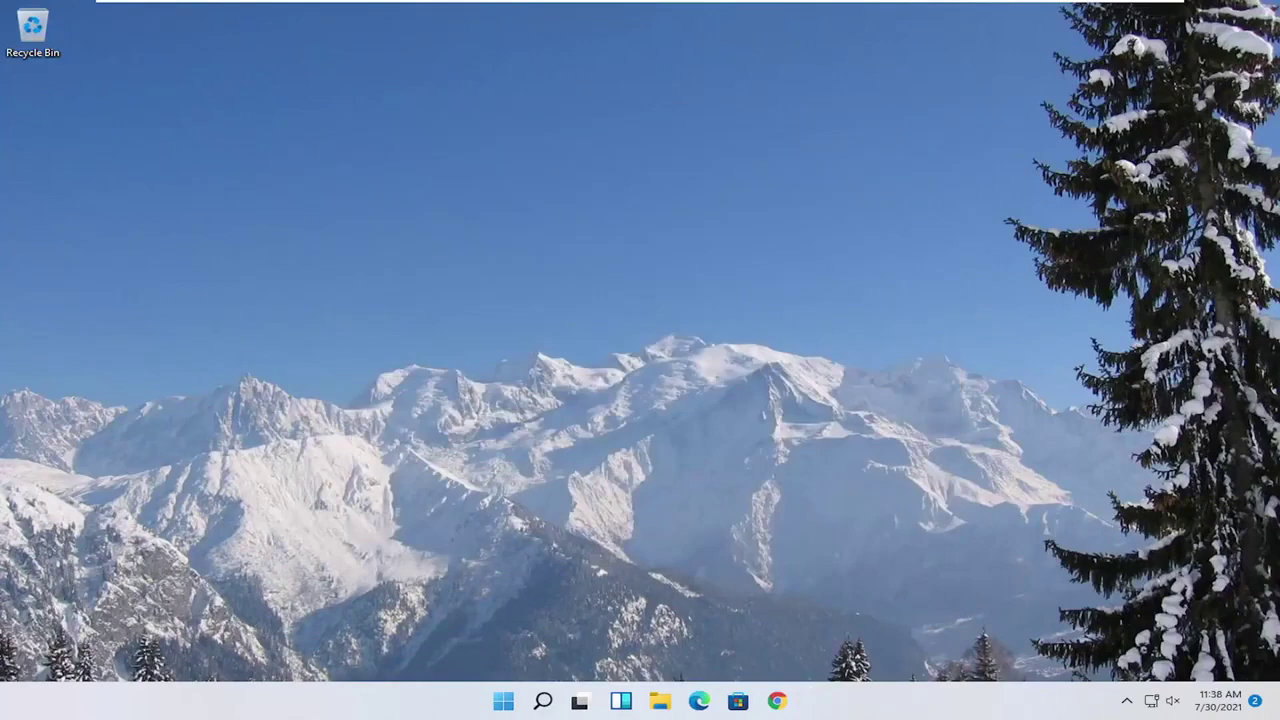
# Apply the Adjust for best performance preset in Performance Options, turning off all visual effects
pyautogui.click(542, 701)
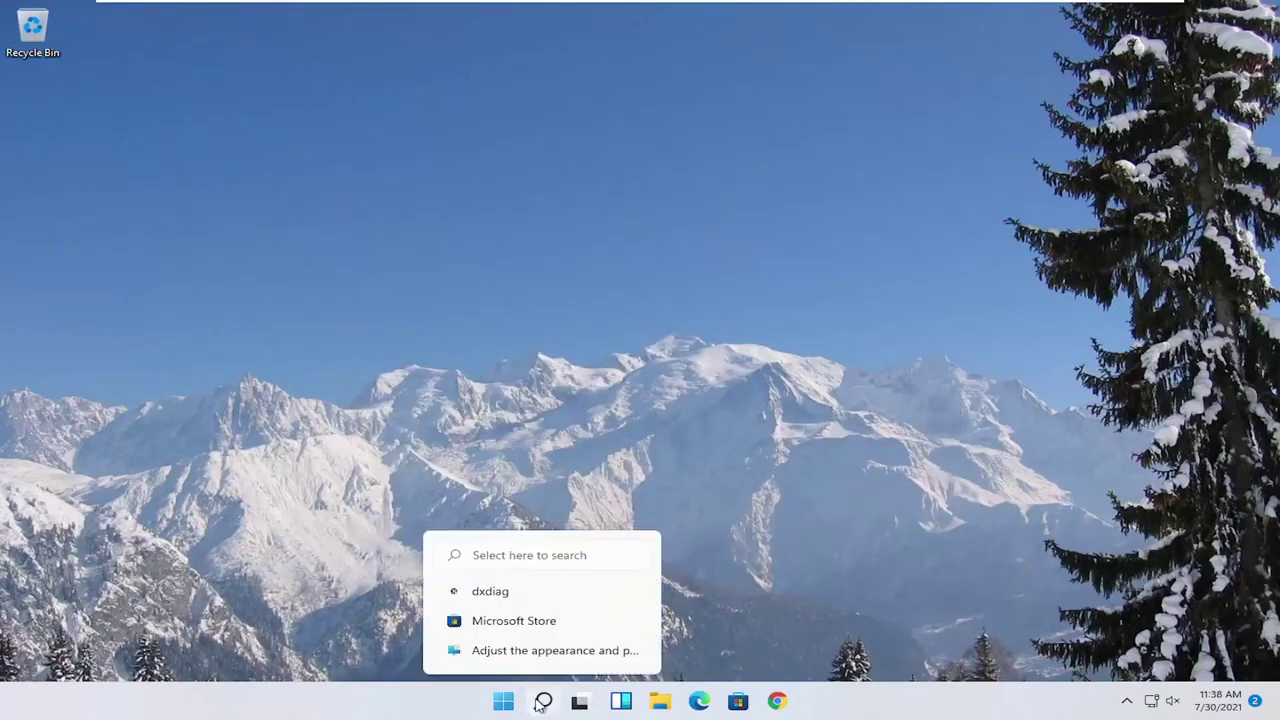
pyautogui.click(542, 701)
pyautogui.write('adjust')
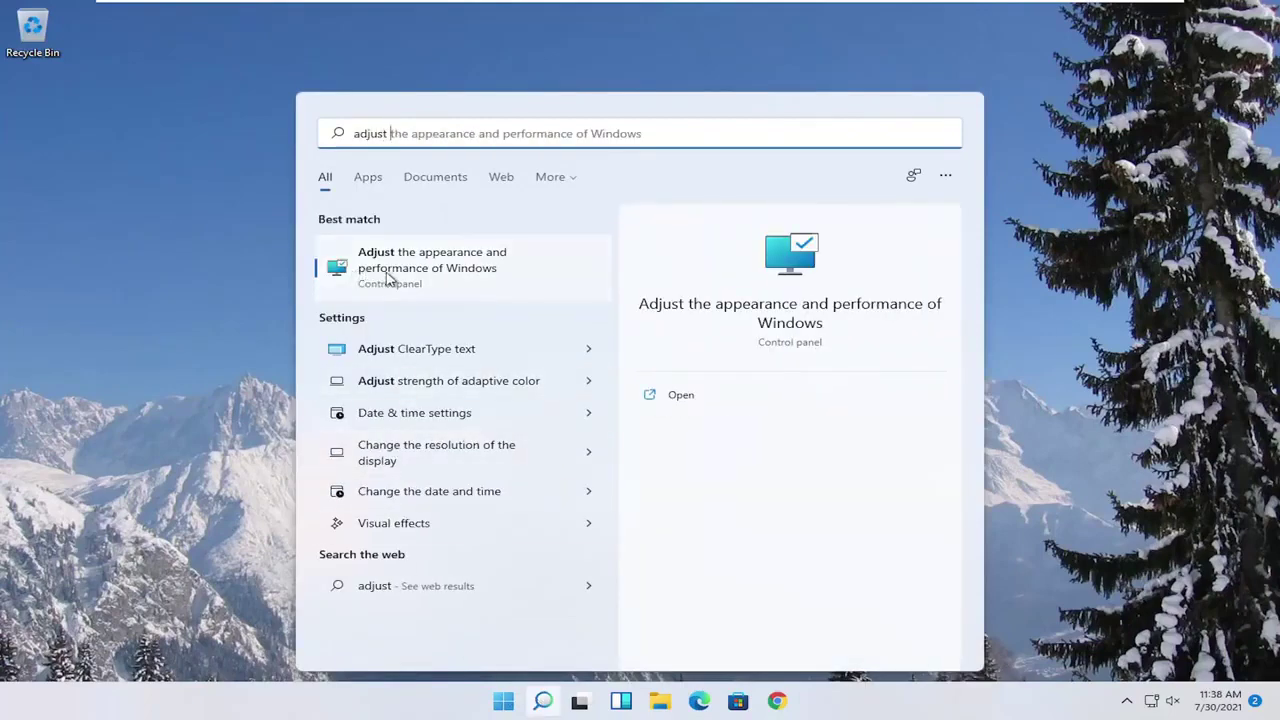
pyautogui.click(433, 275)
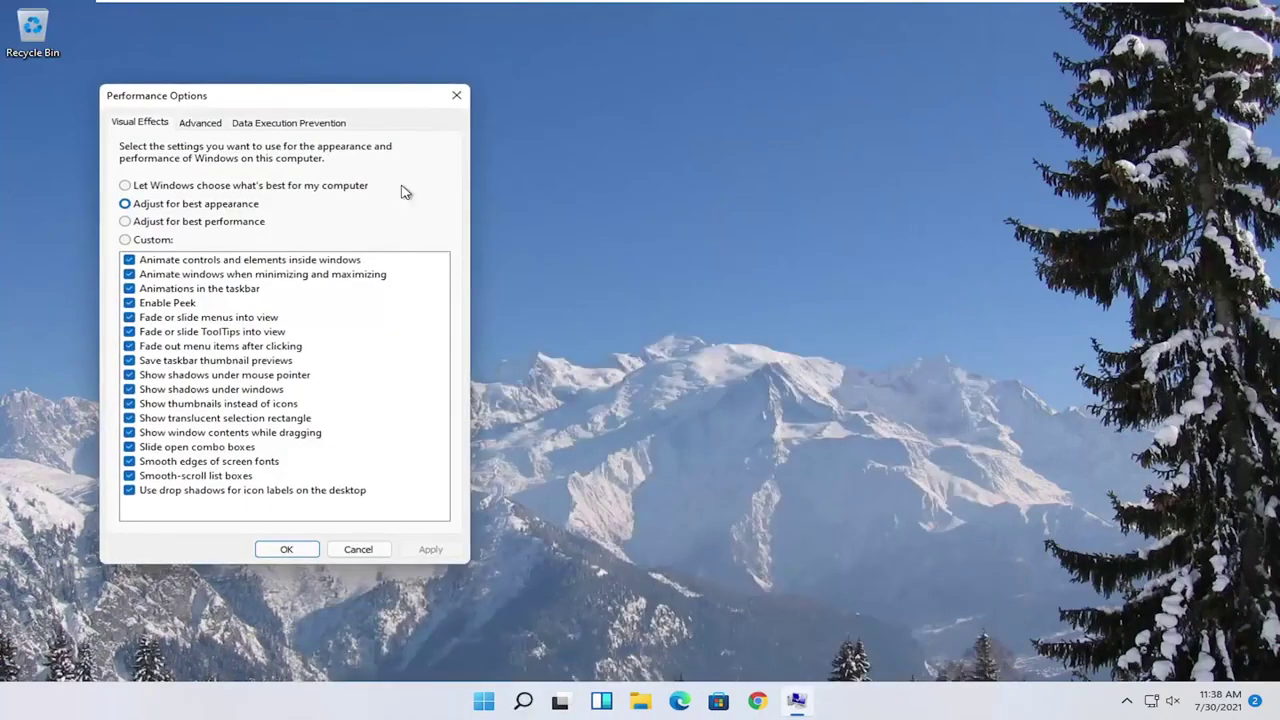
pyautogui.moveTo(302, 102); pyautogui.dragTo(589, 105)
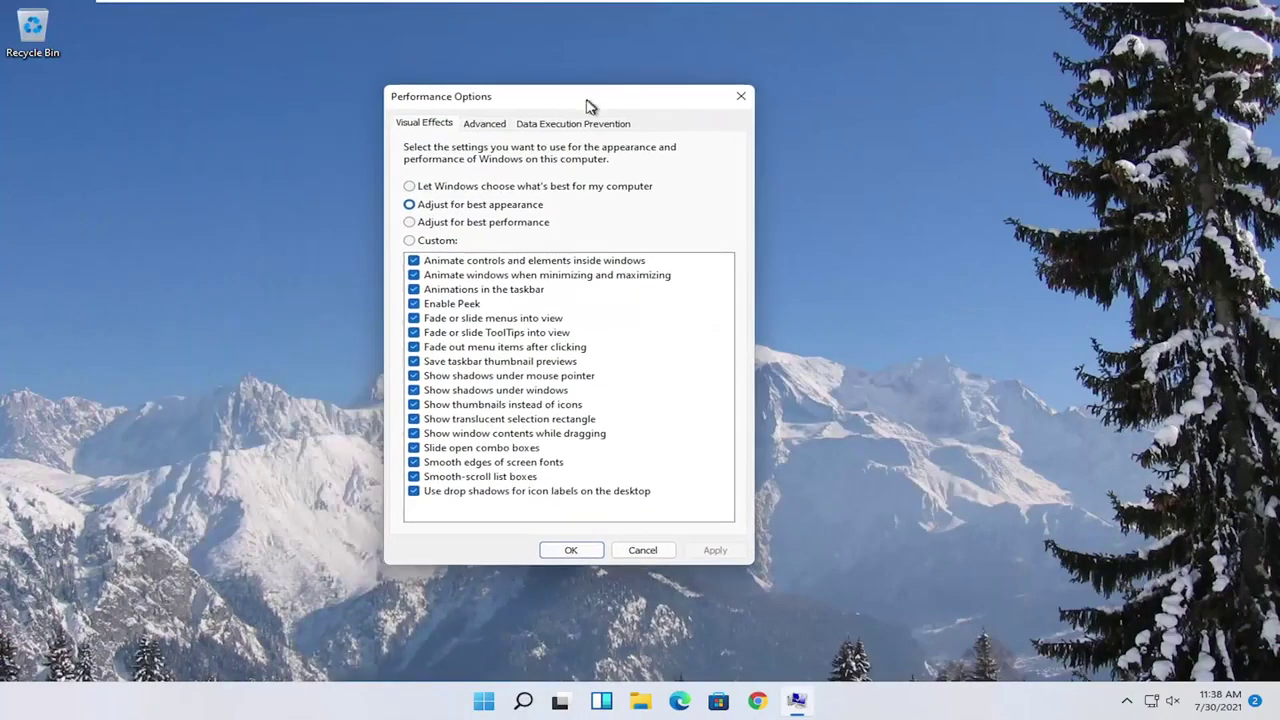
pyautogui.click(440, 222)
pyautogui.click(714, 549)
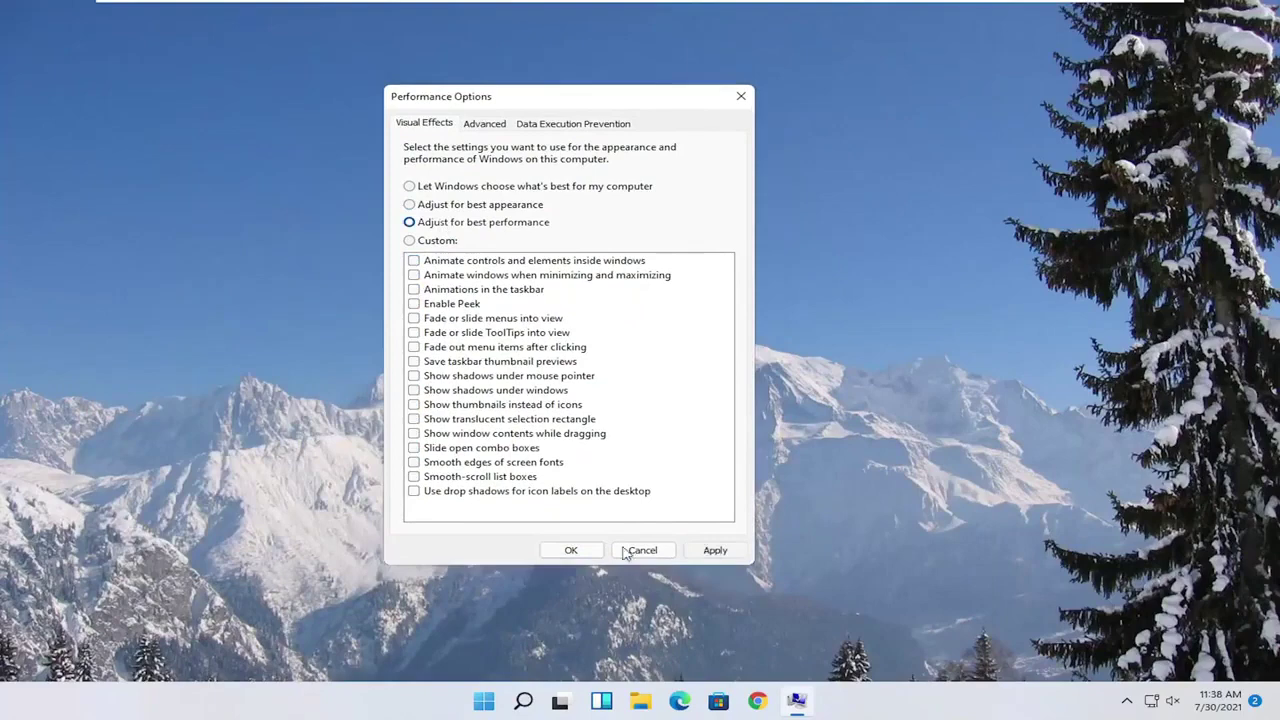
pyautogui.click(571, 550)
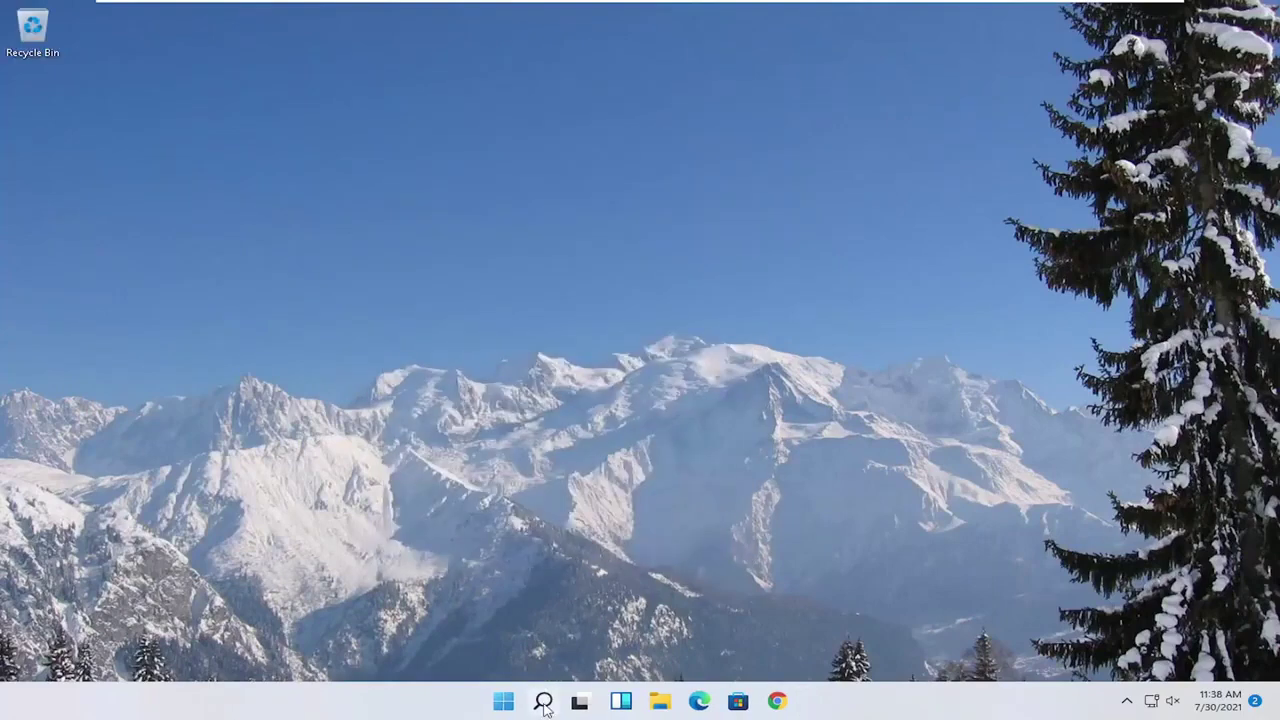
# Reach the Graphics settings page through the Game Mode settings
pyautogui.click(543, 702)
pyautogui.write('game mode')
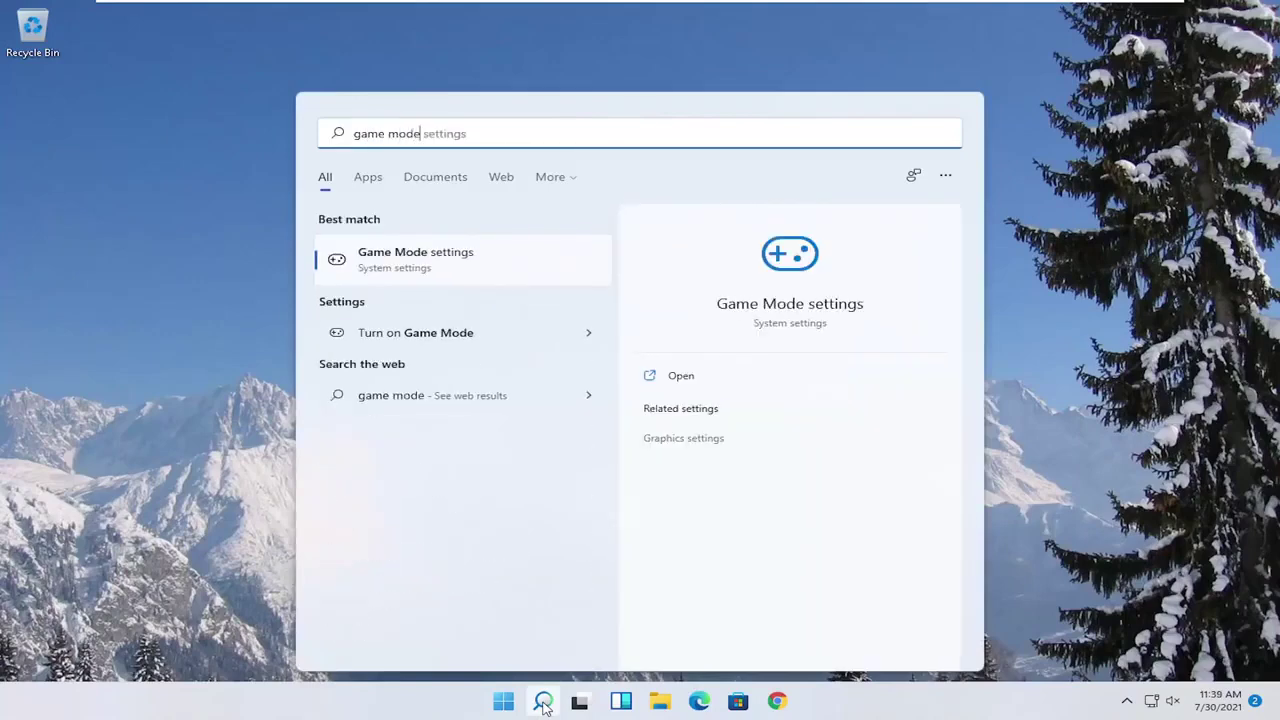
pyautogui.click(396, 265)
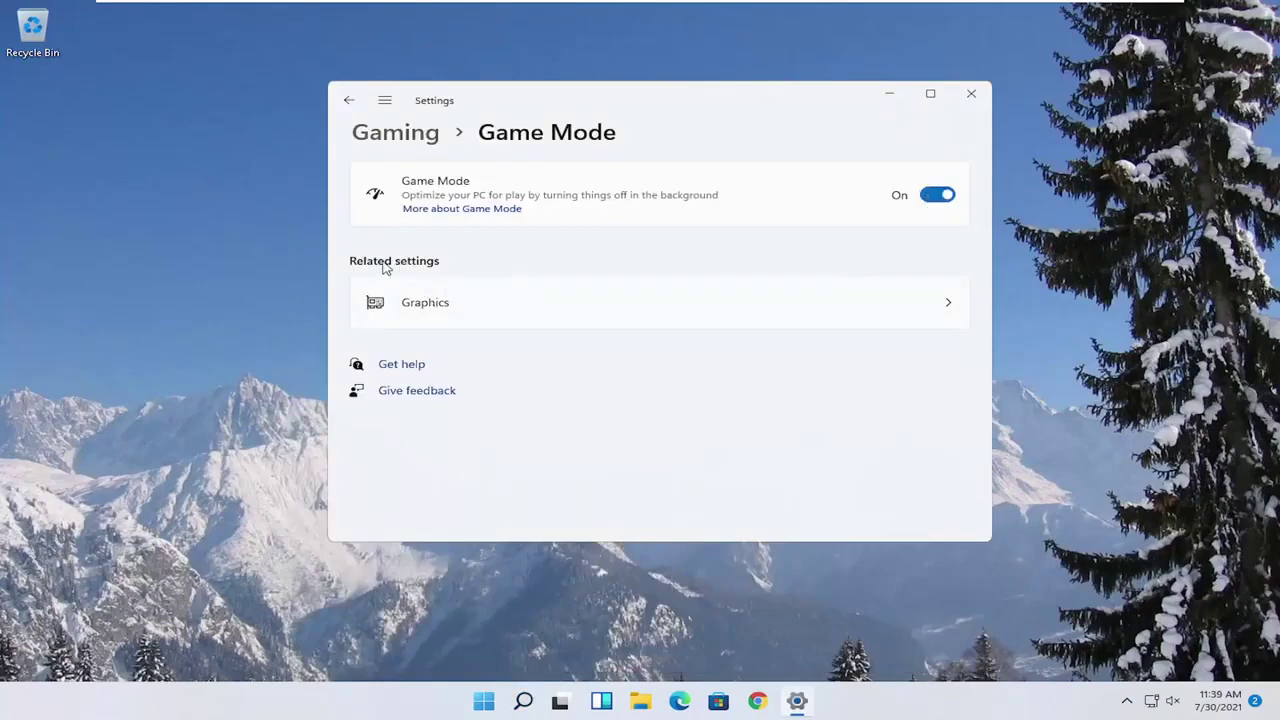
pyautogui.click(440, 321)
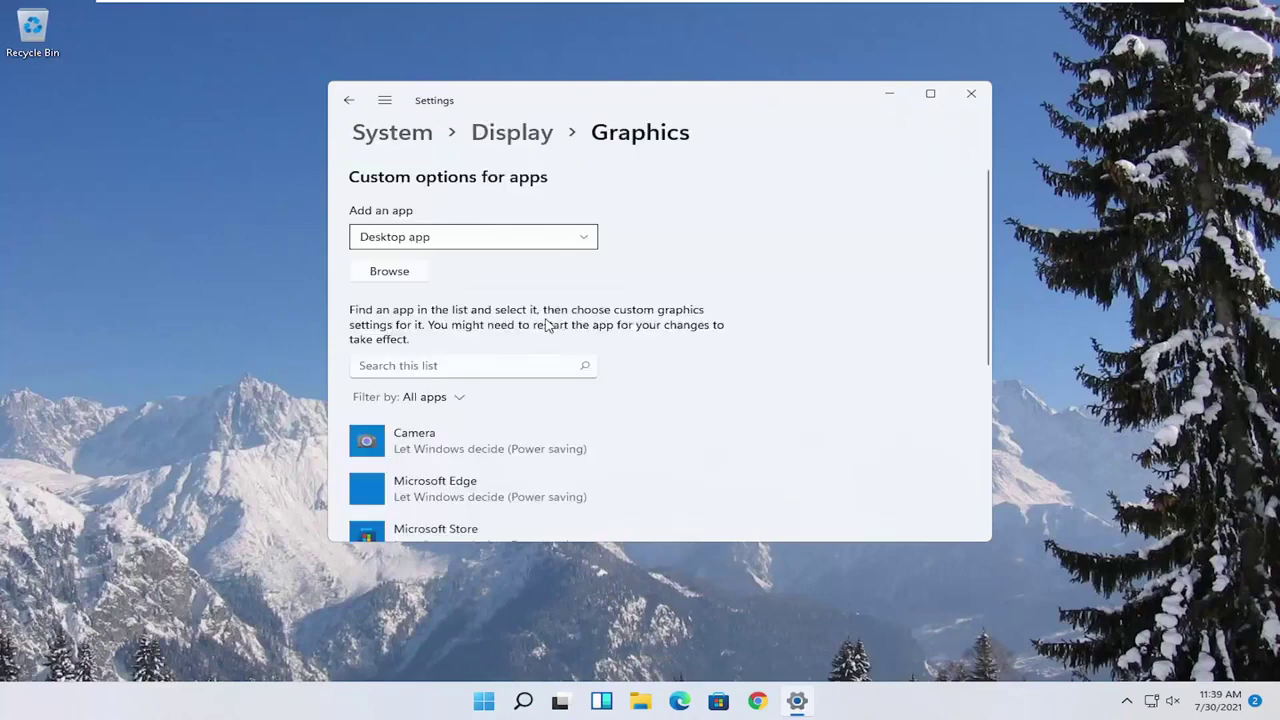
pyautogui.scroll(-4, 547, 325)
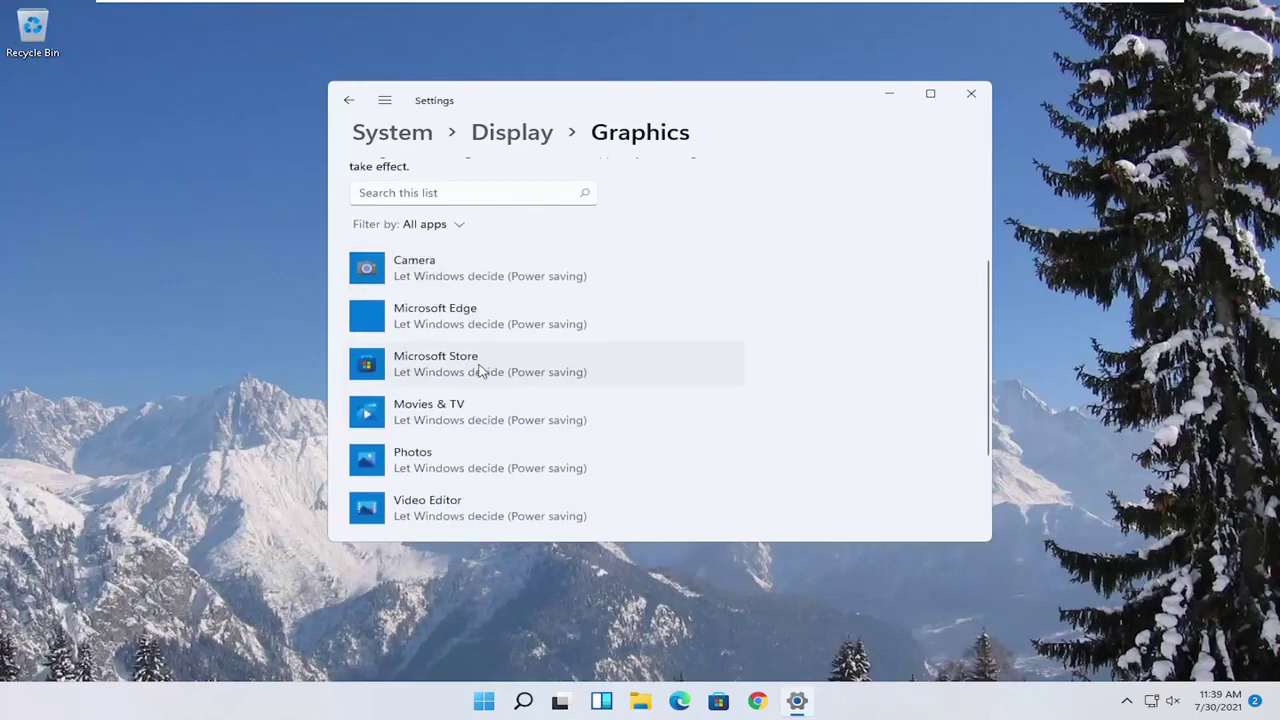
# Save High performance as Microsoft Store's graphics preference and recheck it
pyautogui.click(486, 373)
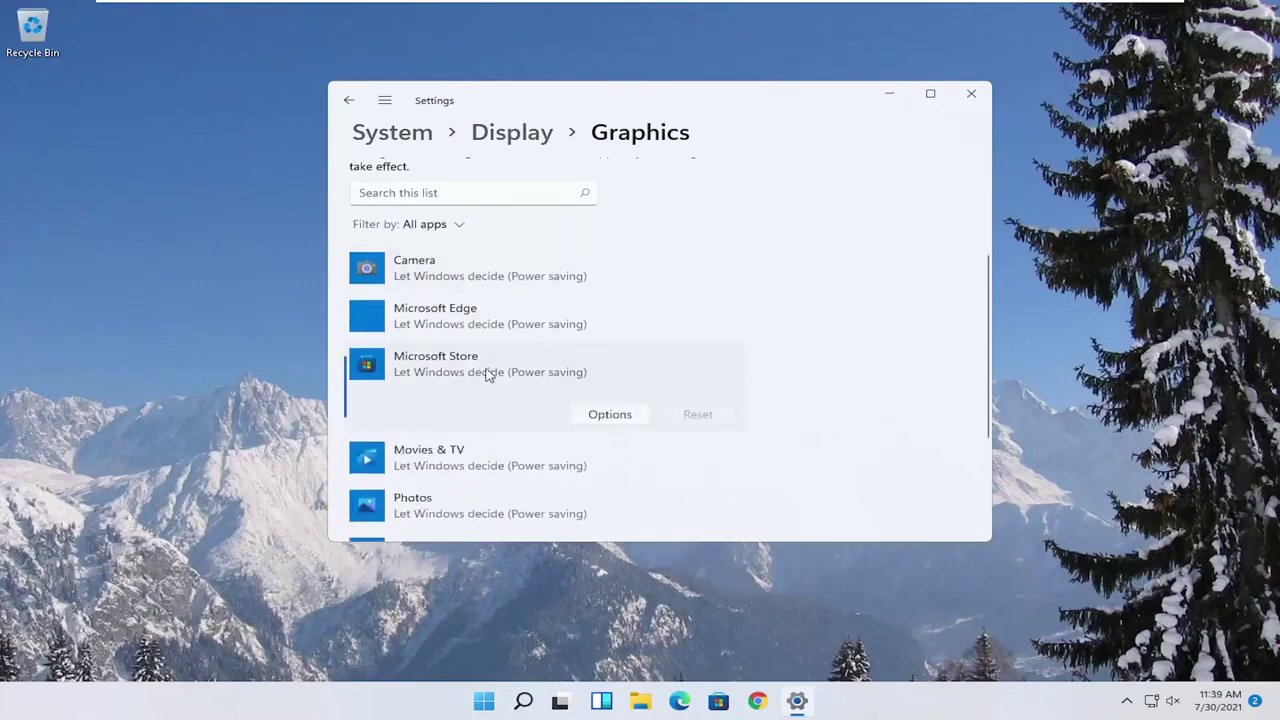
pyautogui.click(612, 416)
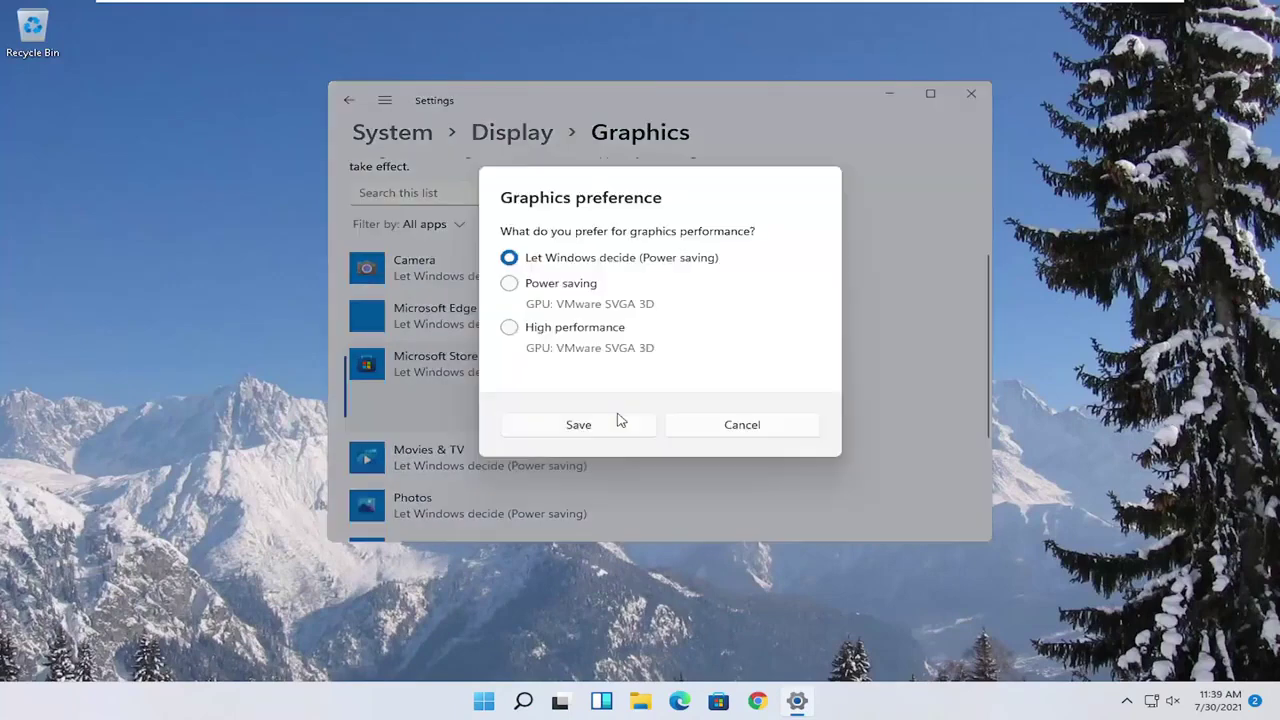
pyautogui.click(510, 328)
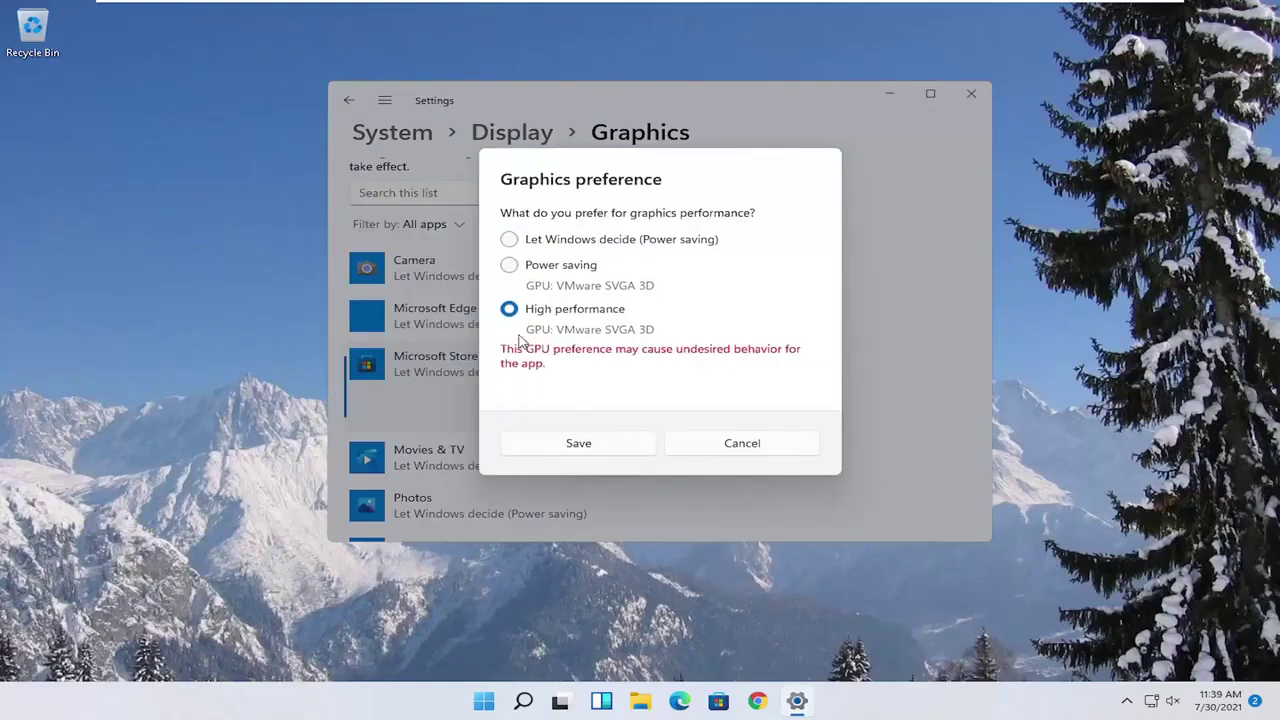
pyautogui.click(578, 445)
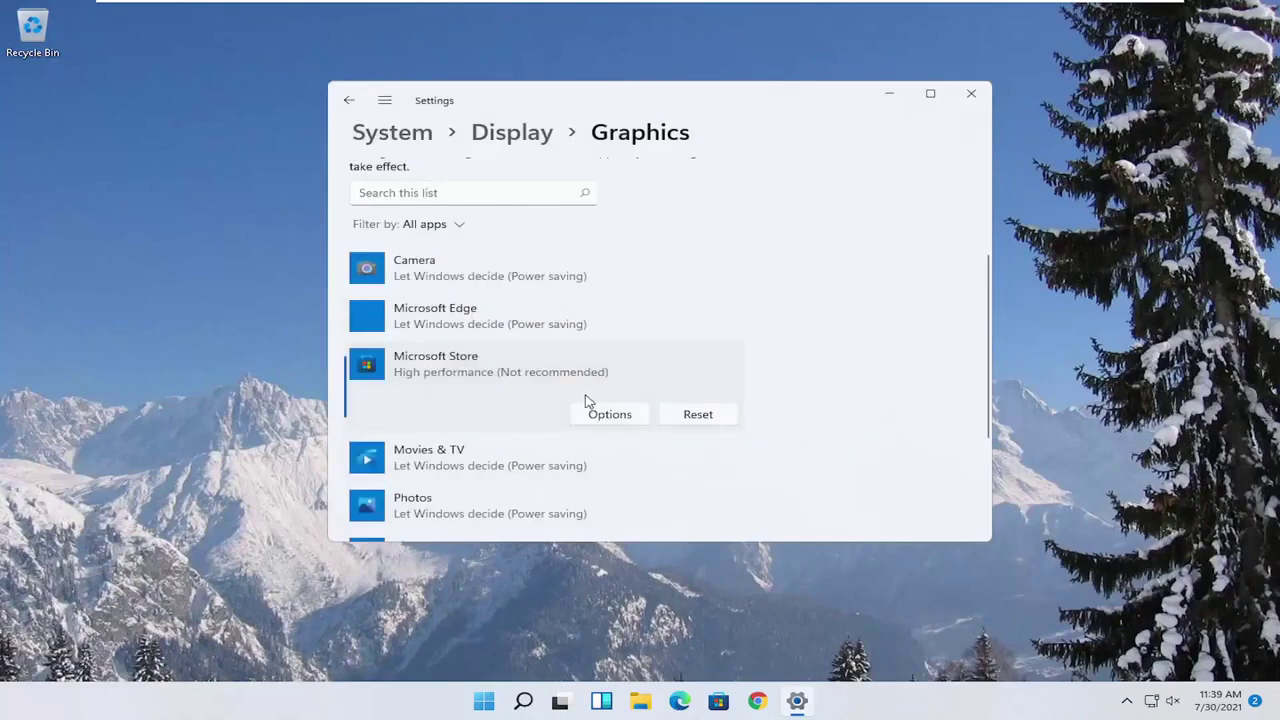
pyautogui.click(600, 418)
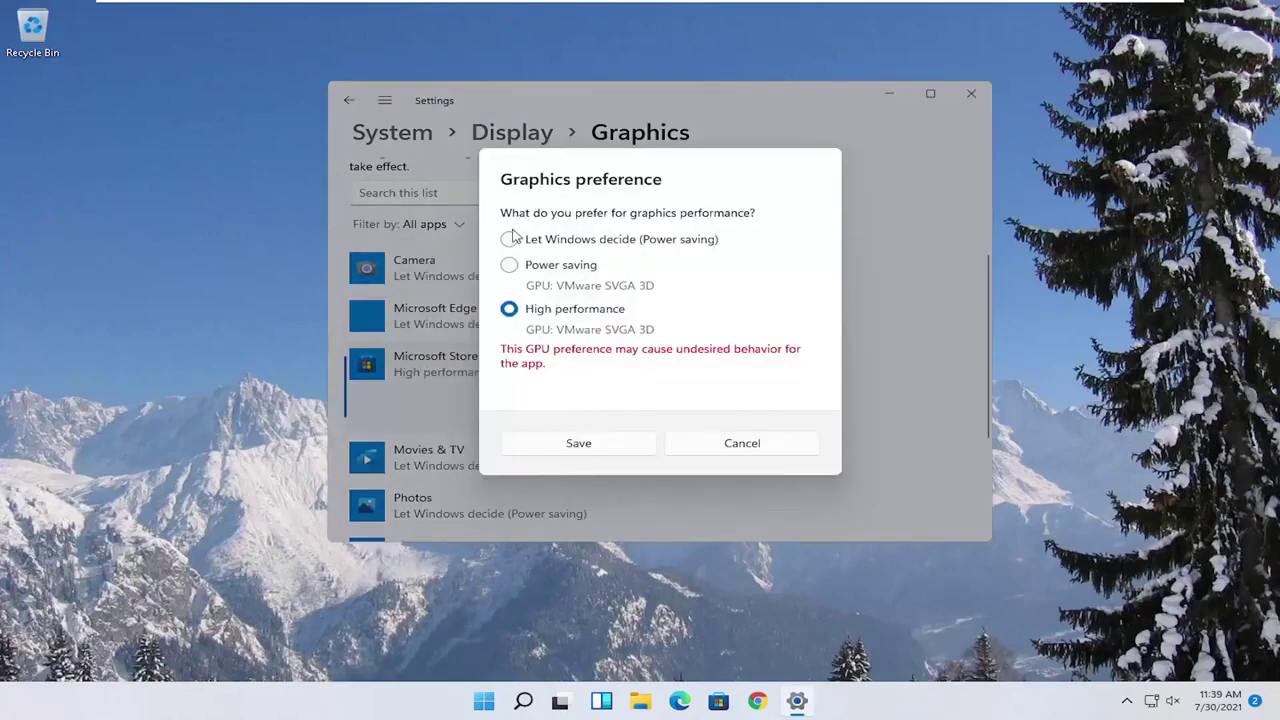
pyautogui.click(755, 443)
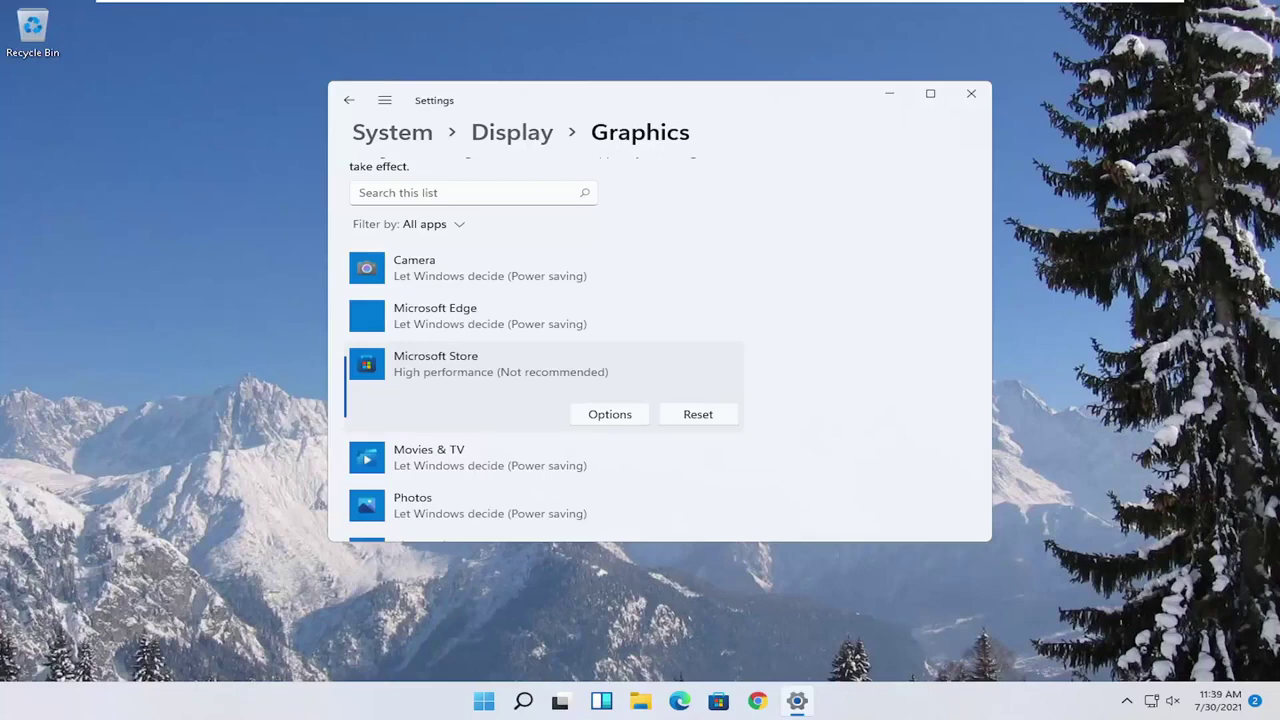
# Close Settings, check Task Manager's Startup list shows only VMware Tools Core Service enabled, and close it
pyautogui.click(971, 93)
pyautogui.moveTo(600, 690)
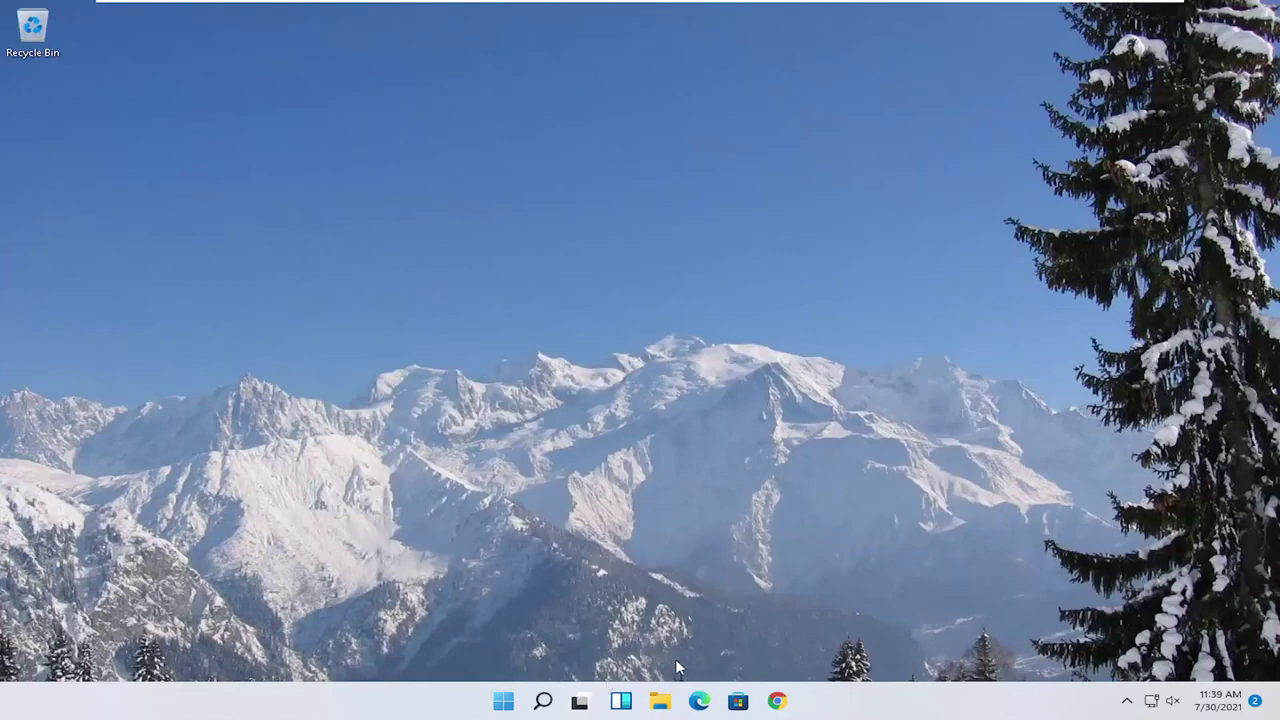
pyautogui.rightClick(502, 705)
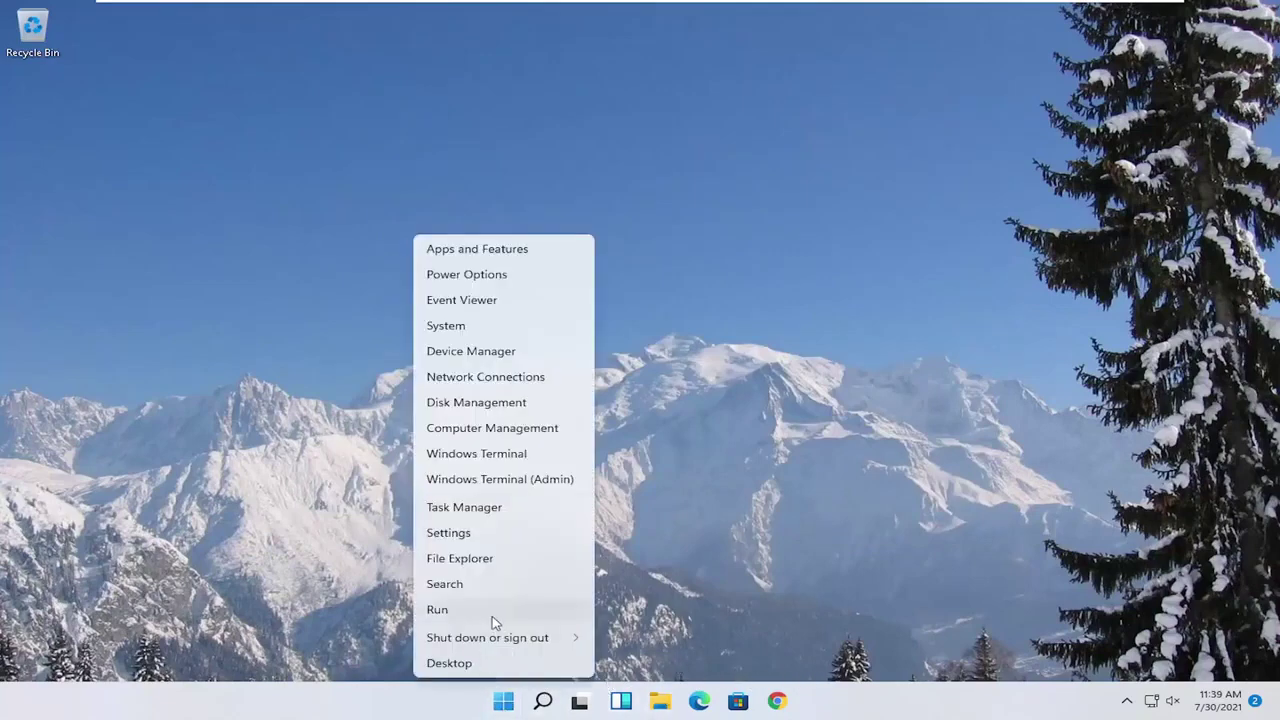
pyautogui.click(463, 510)
pyautogui.click(596, 151)
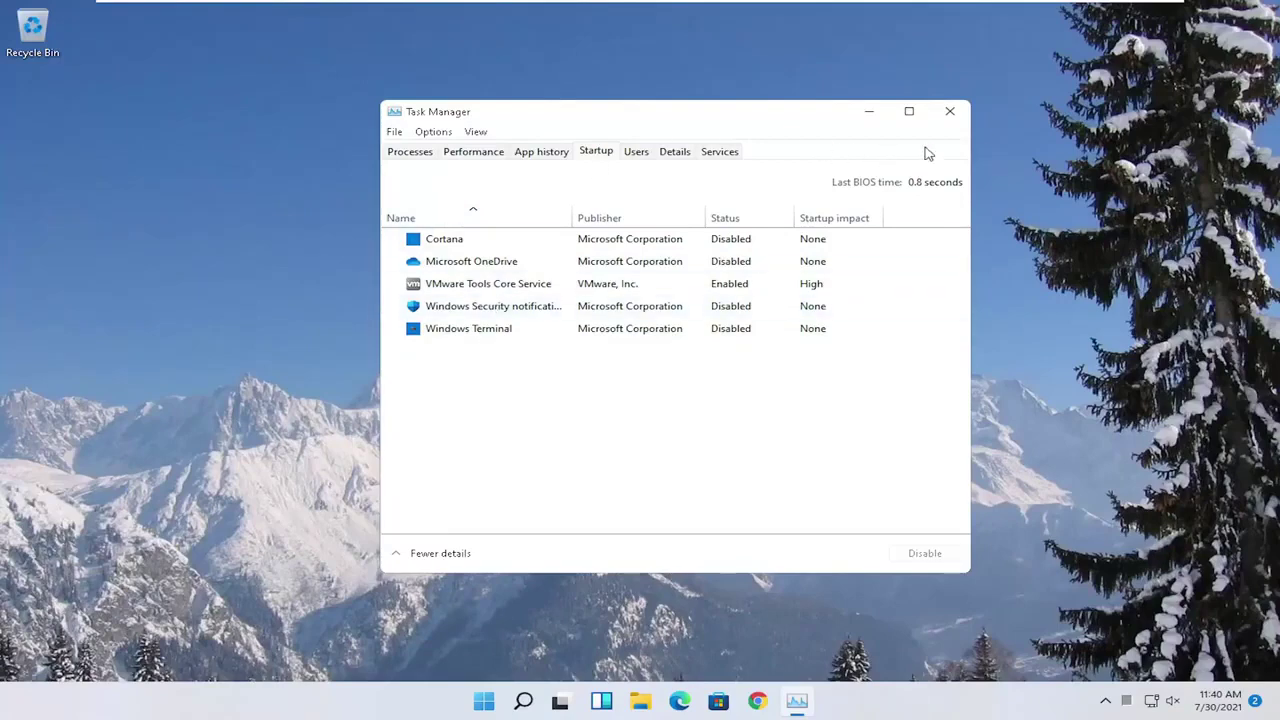
pyautogui.click(949, 111)
pyautogui.click(541, 701)
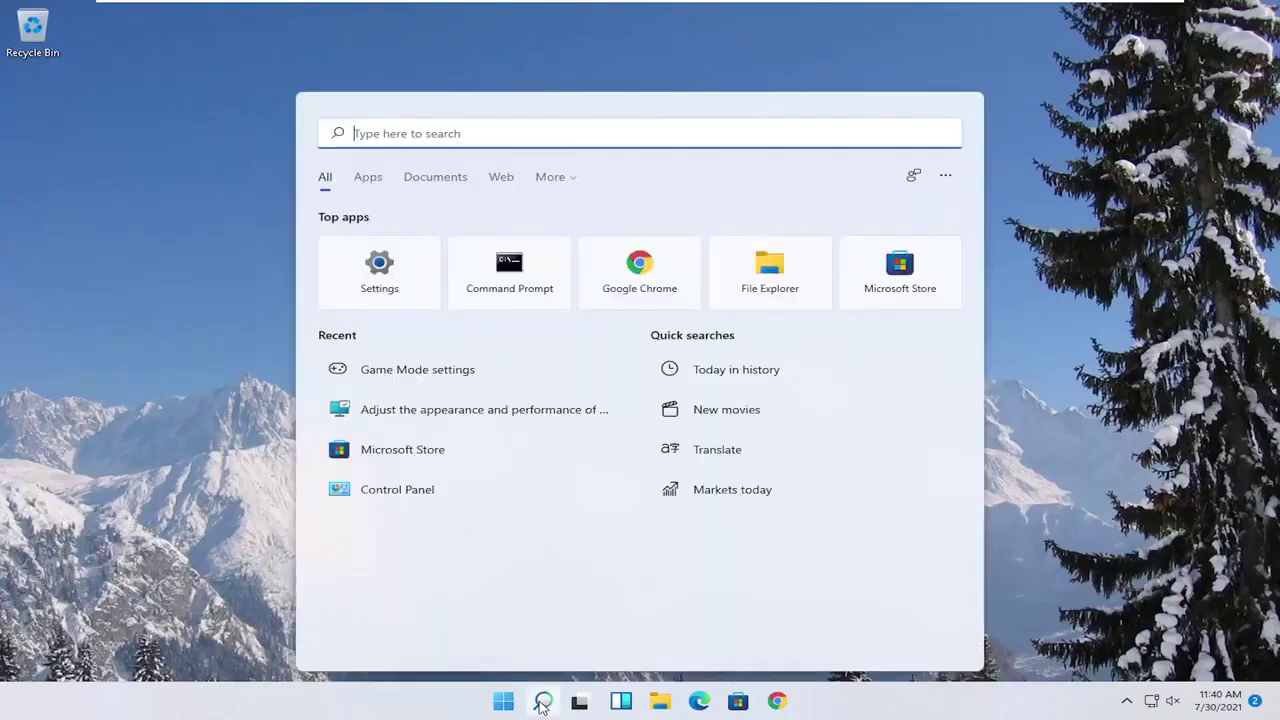
pyautogui.write('apps annd')
pyautogui.press('BackSpace')
pyautogui.press('BackSpace')
pyautogui.press('BackSpace')
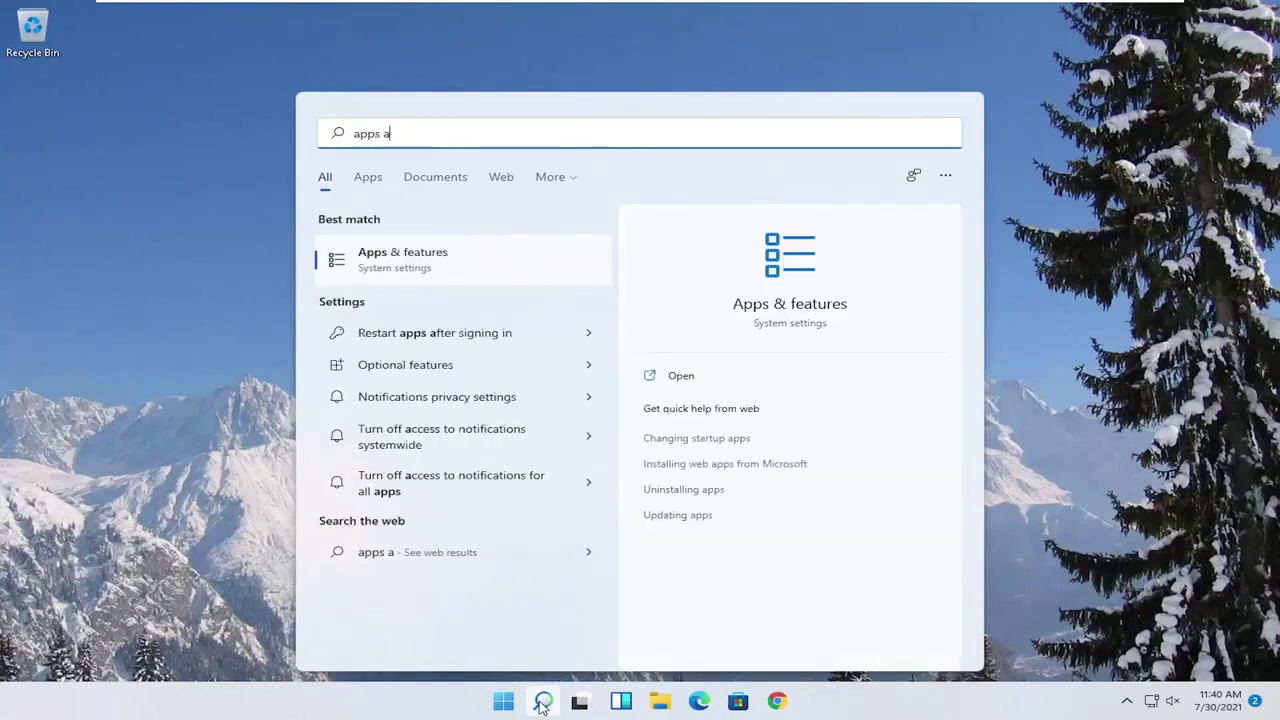
pyautogui.write('nd features')
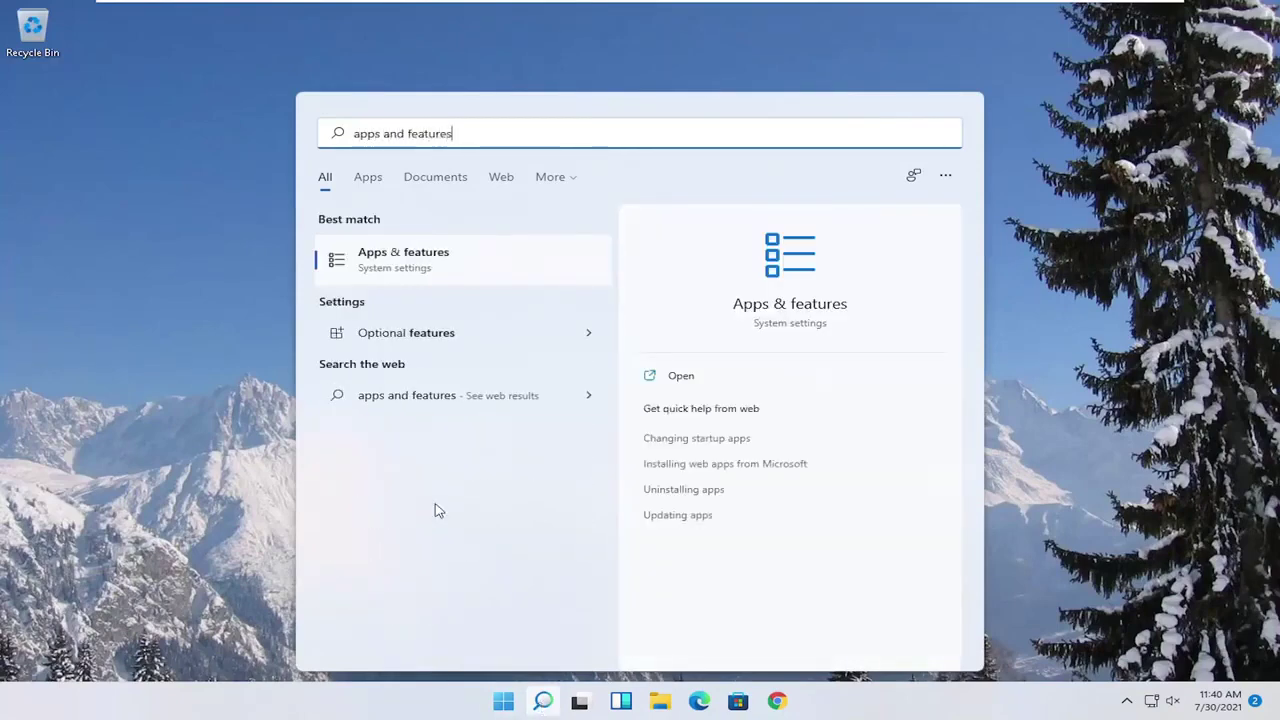
pyautogui.click(470, 262)
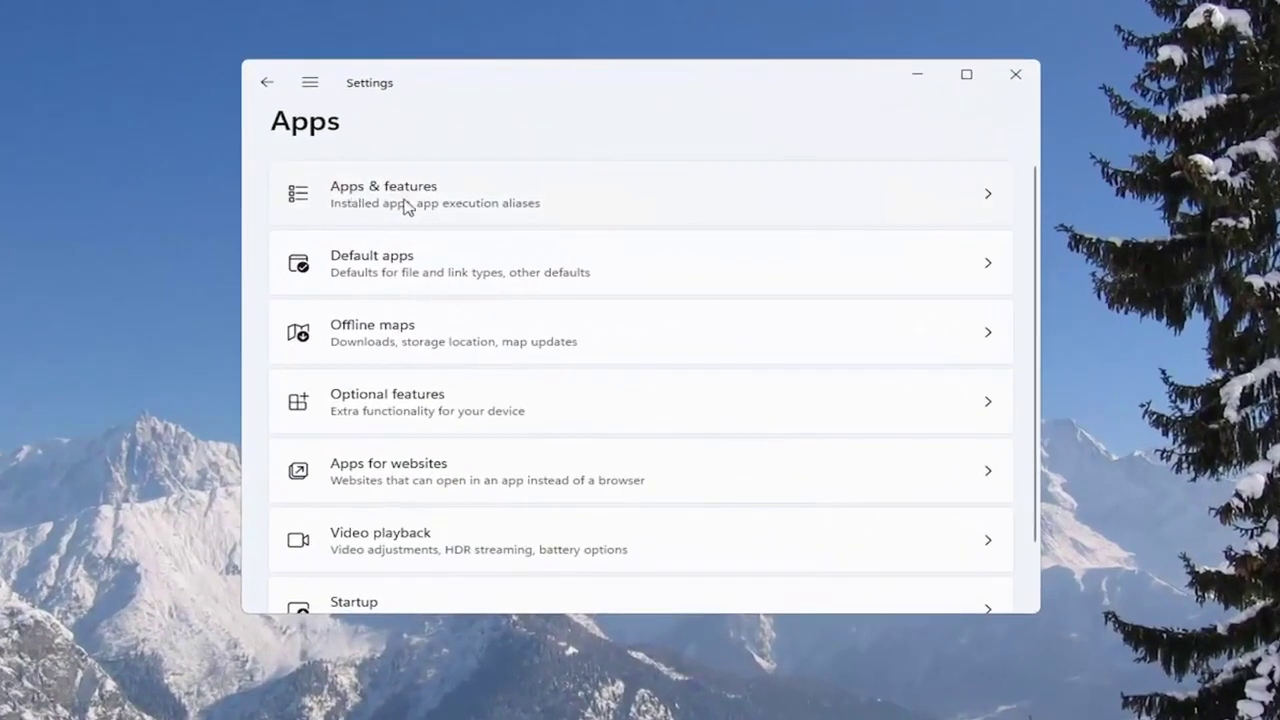
pyautogui.click(440, 202)
pyautogui.scroll(-3, 434, 451)
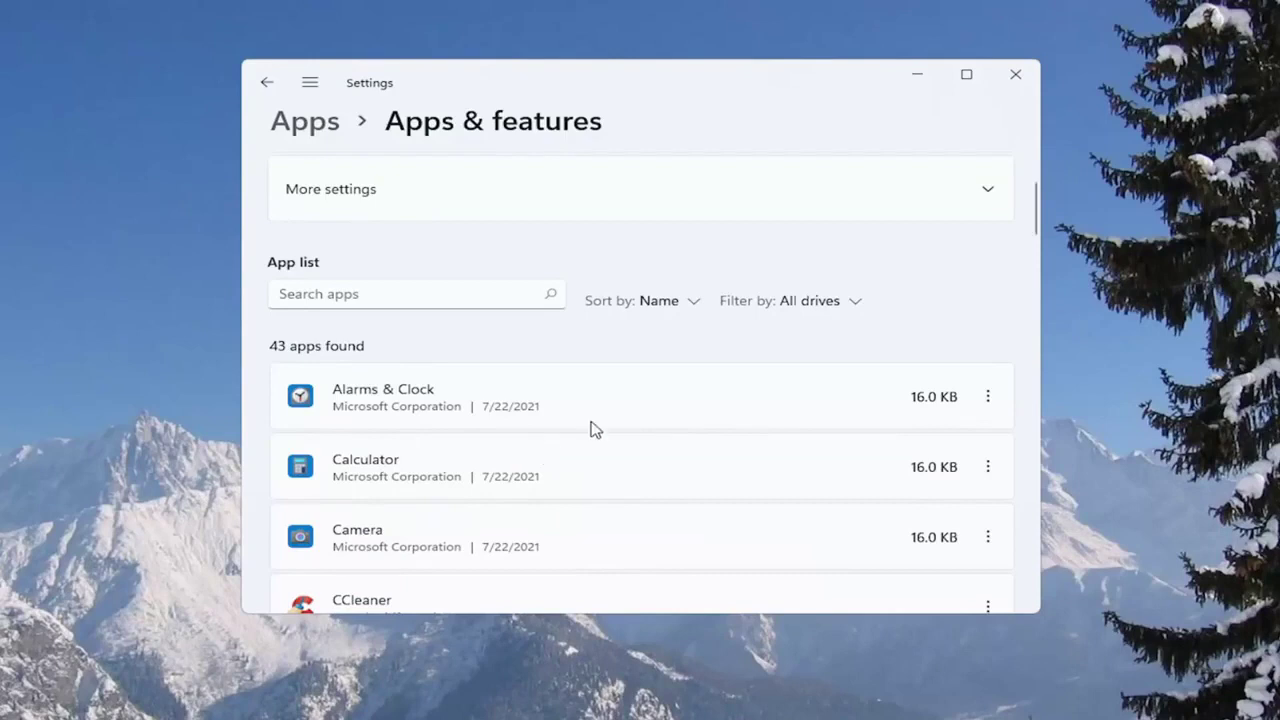
pyautogui.click(1015, 78)
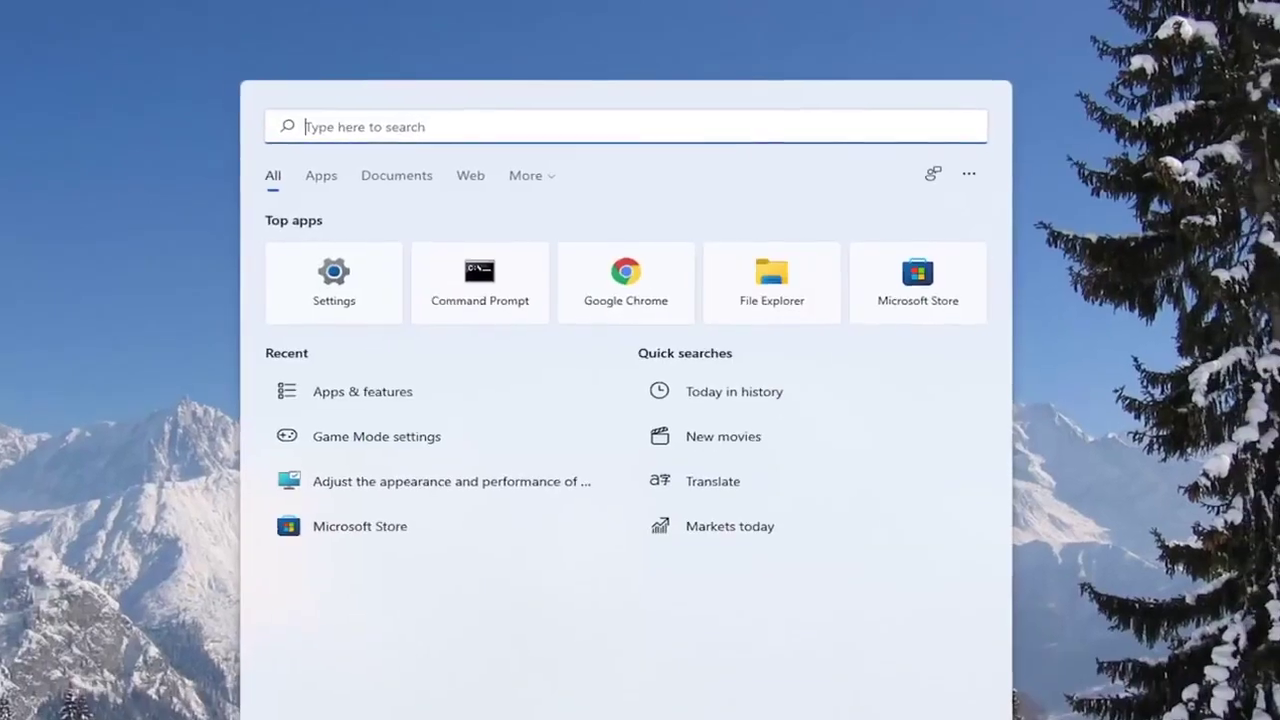
# Start Command Prompt as administrator and enter sfc /scannow at the prompt
pyautogui.write('cmd')
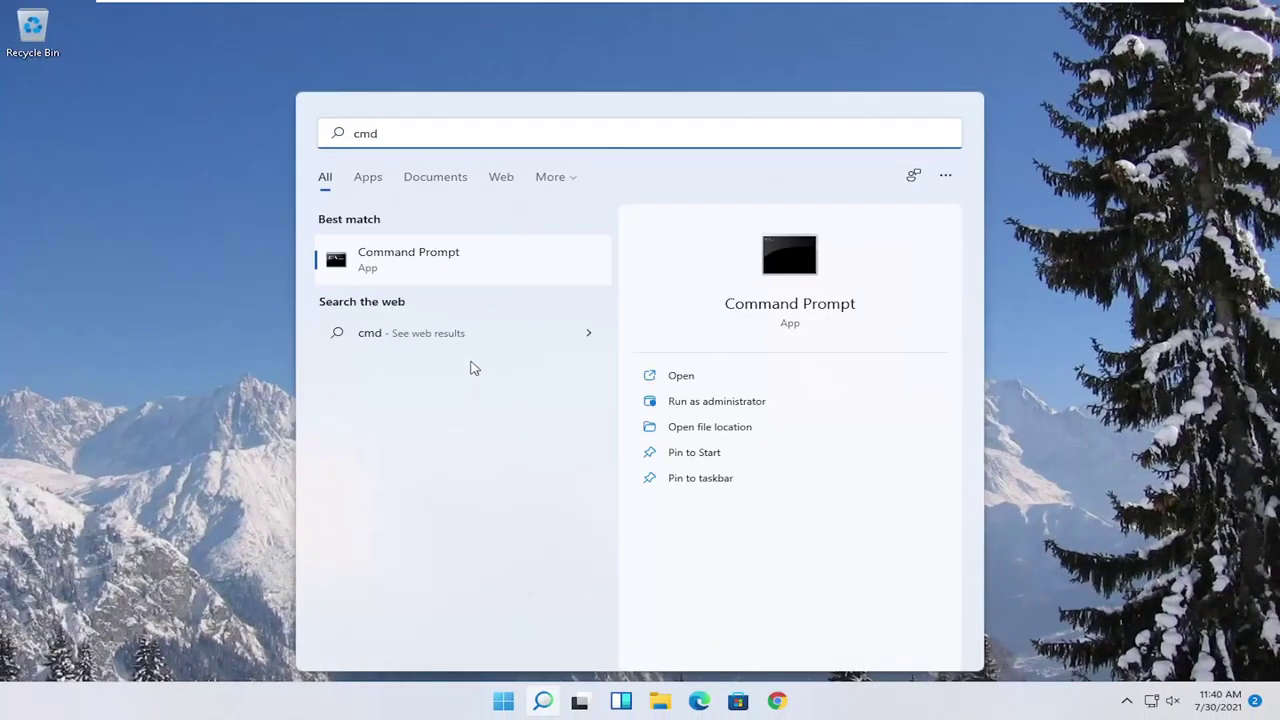
pyautogui.rightClick(409, 263)
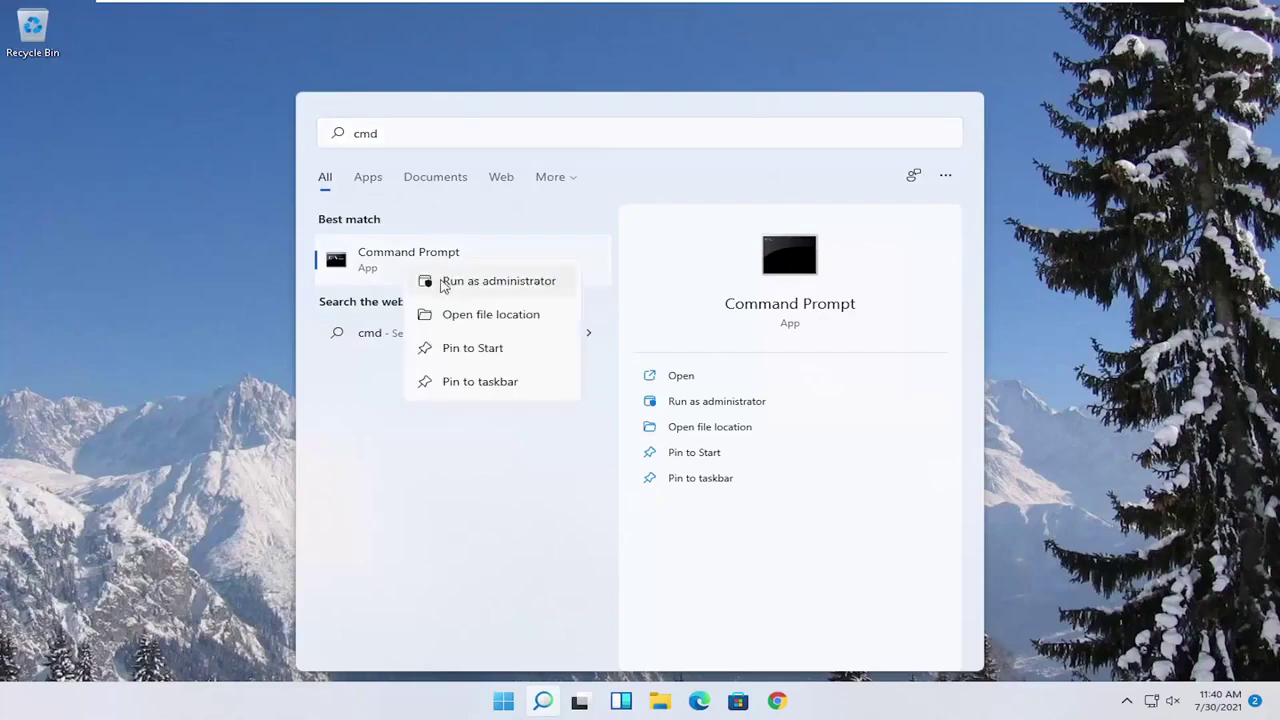
pyautogui.click(503, 285)
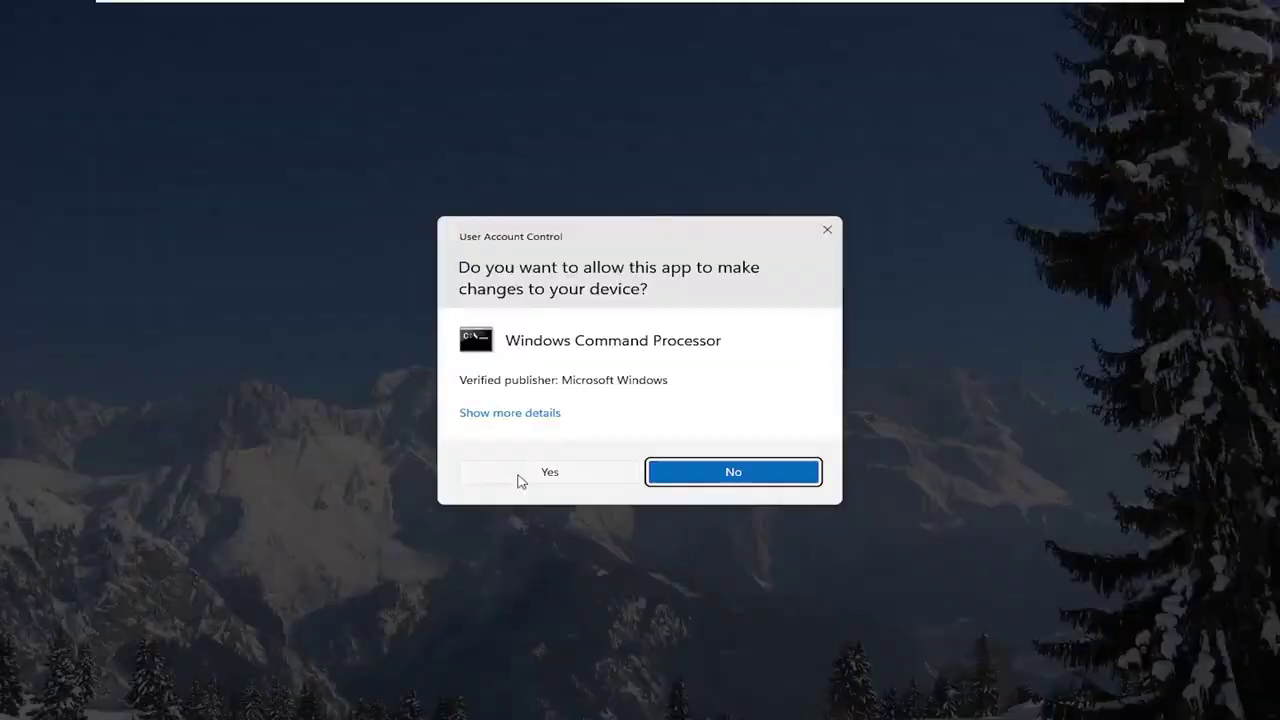
pyautogui.click(520, 481)
pyautogui.moveTo(459, 131); pyautogui.dragTo(531, 135)
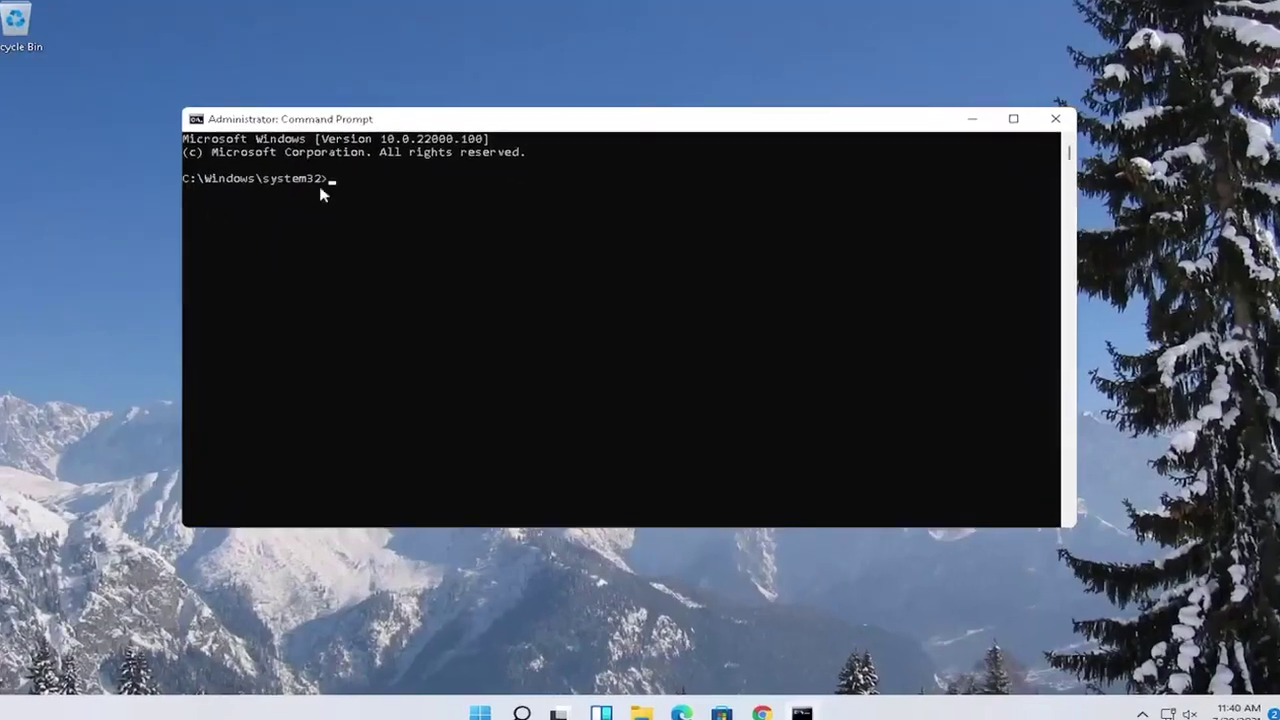
pyautogui.write('sfc')
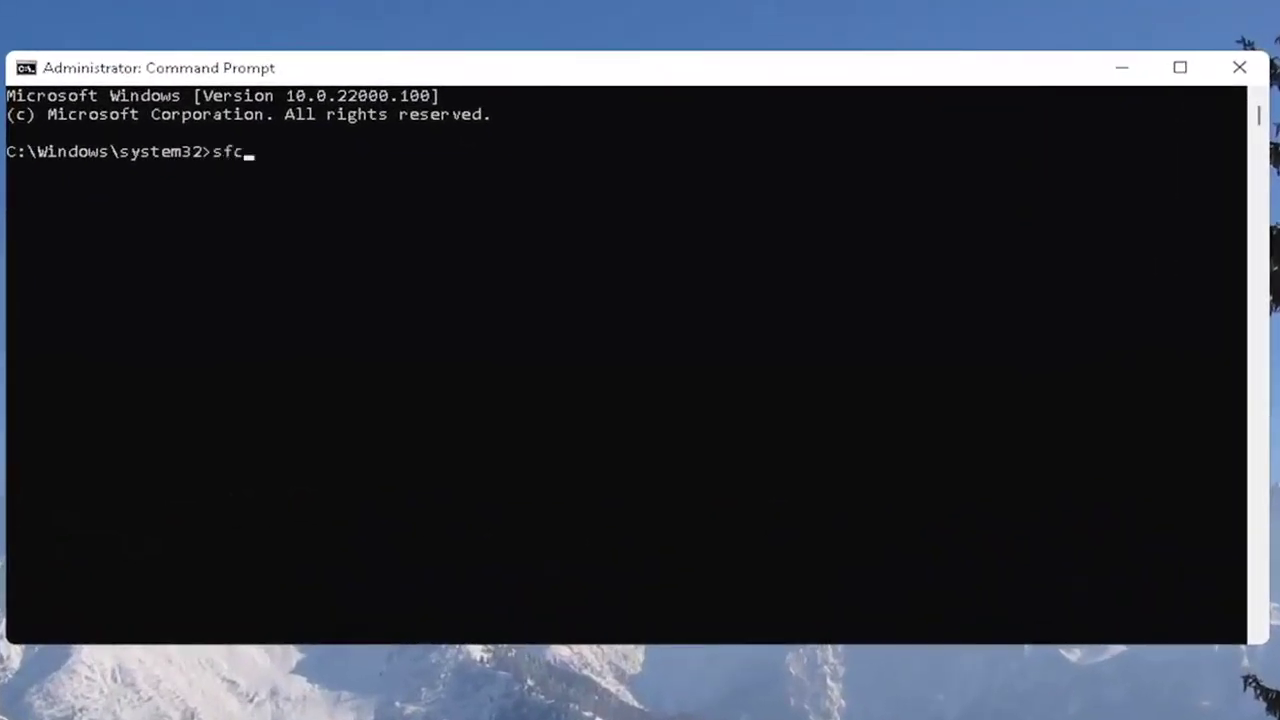
pyautogui.write(' /scannow')
# Run sfc /scannow until verification hits 100% with no integrity violations
pyautogui.press('Return')
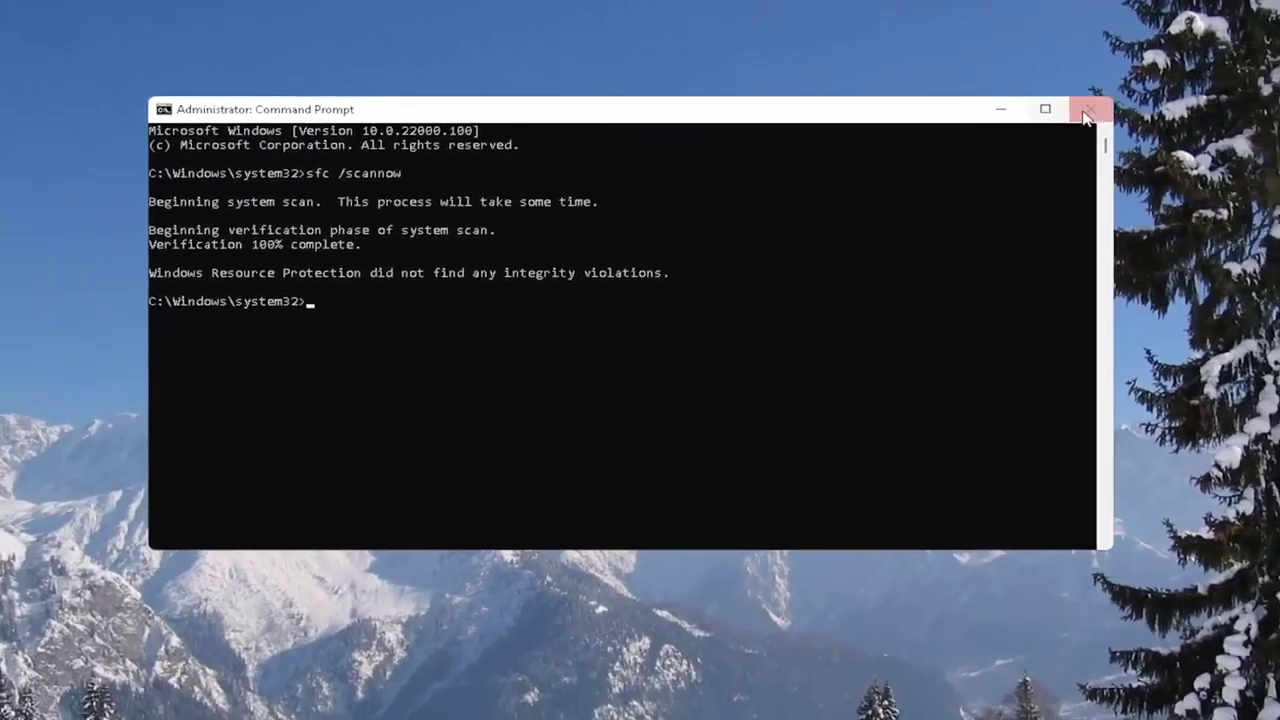
# Close Command Prompt and bring up the Start button's power-user menu
pyautogui.click(1087, 114)
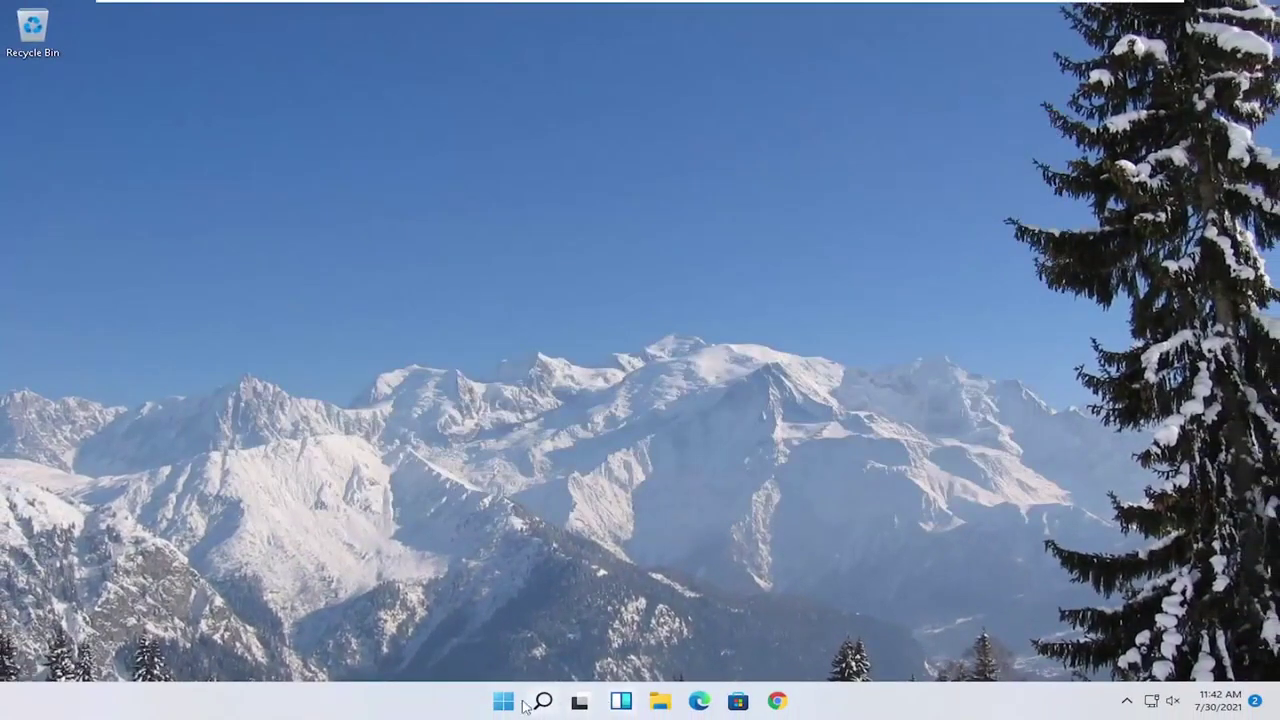
pyautogui.rightClick(518, 702)
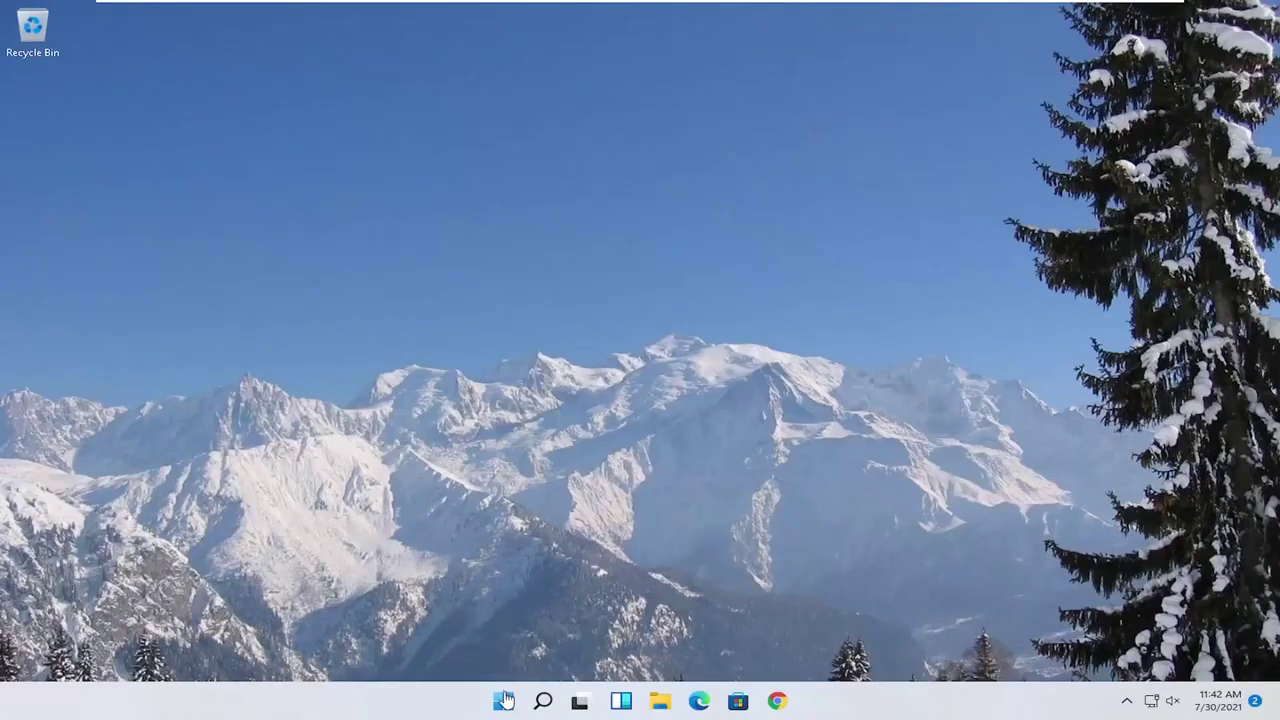
# Open Local Disk (C:) Properties from This PC and start Check on the Tools tab
pyautogui.rightClick(509, 706)
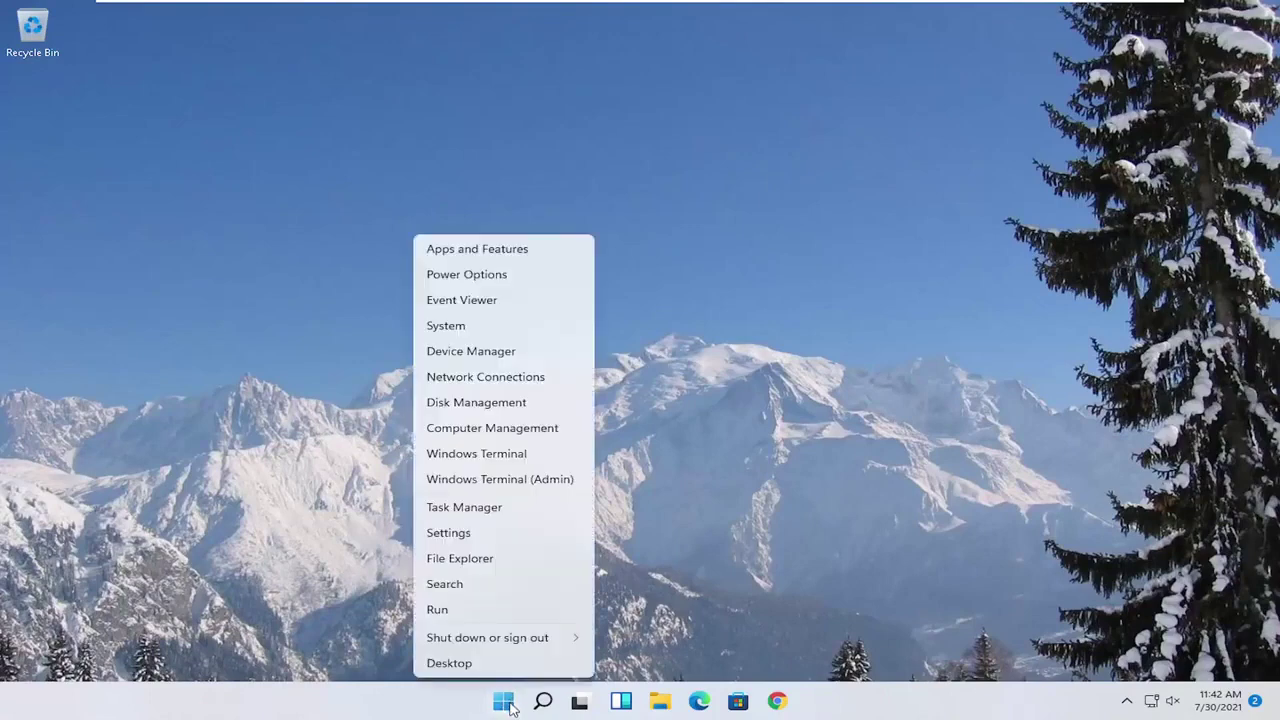
pyautogui.click(467, 556)
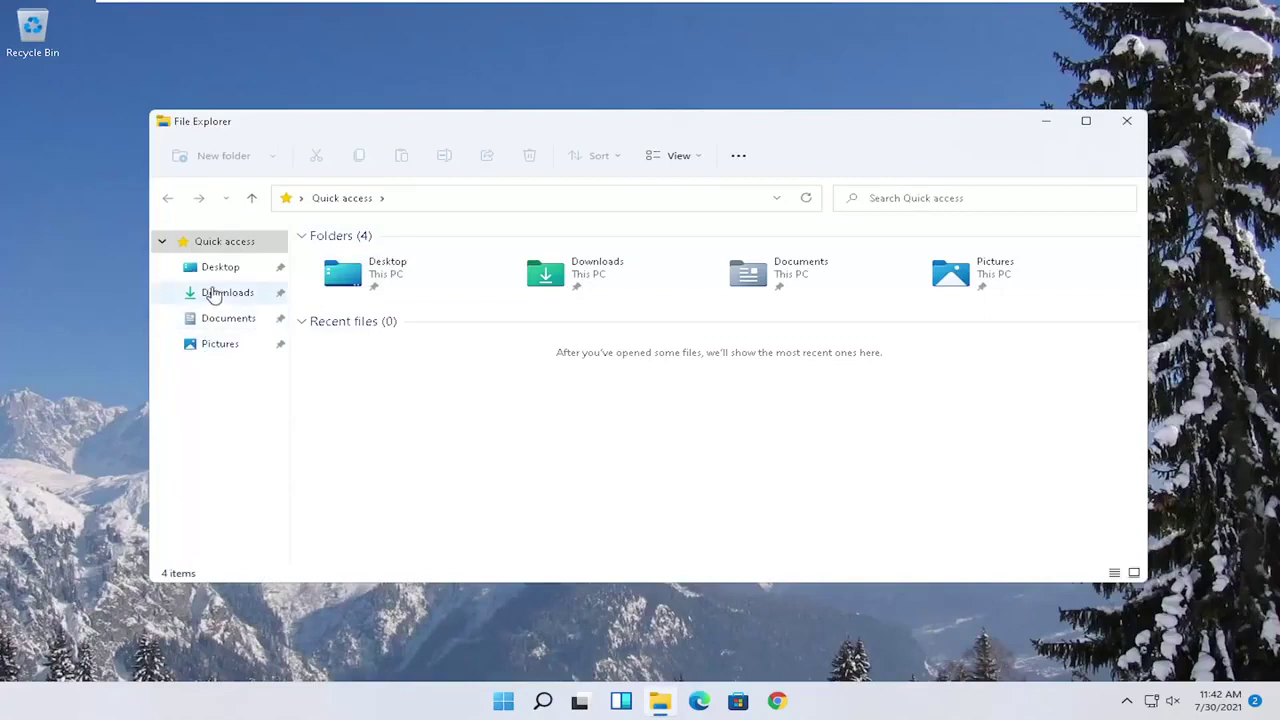
pyautogui.click(205, 407)
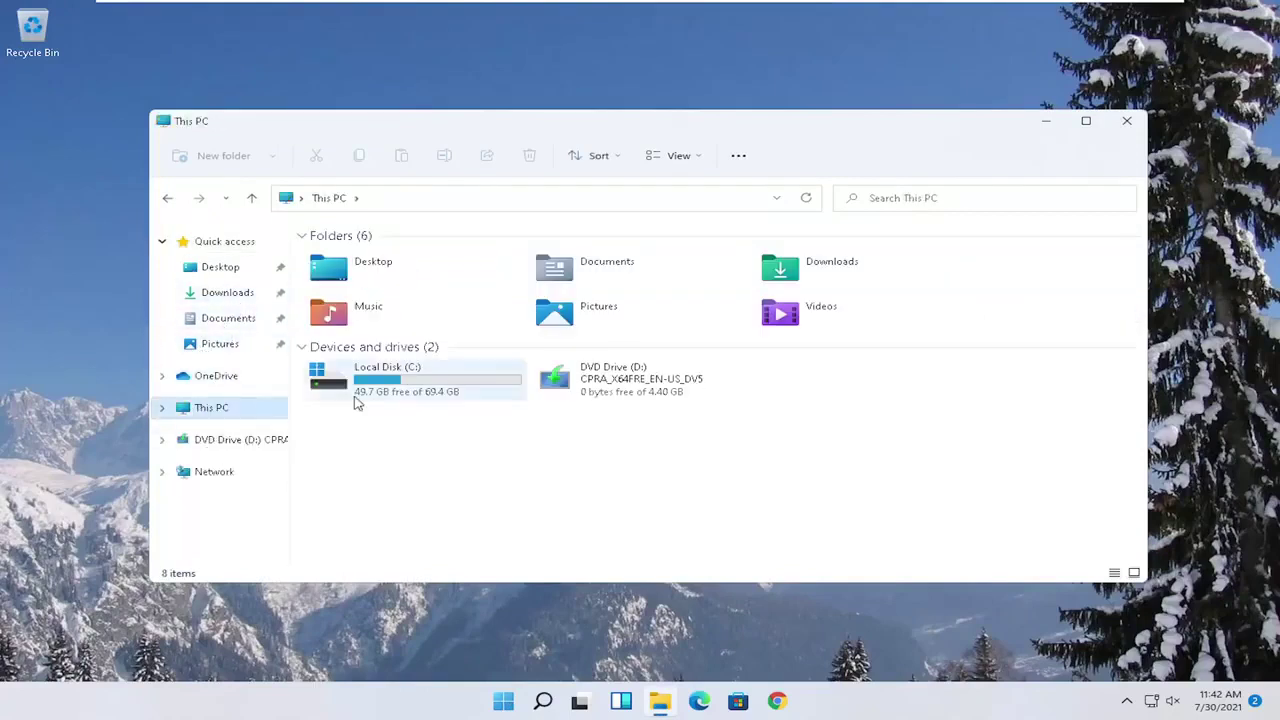
pyautogui.click(400, 388)
pyautogui.rightClick(400, 388)
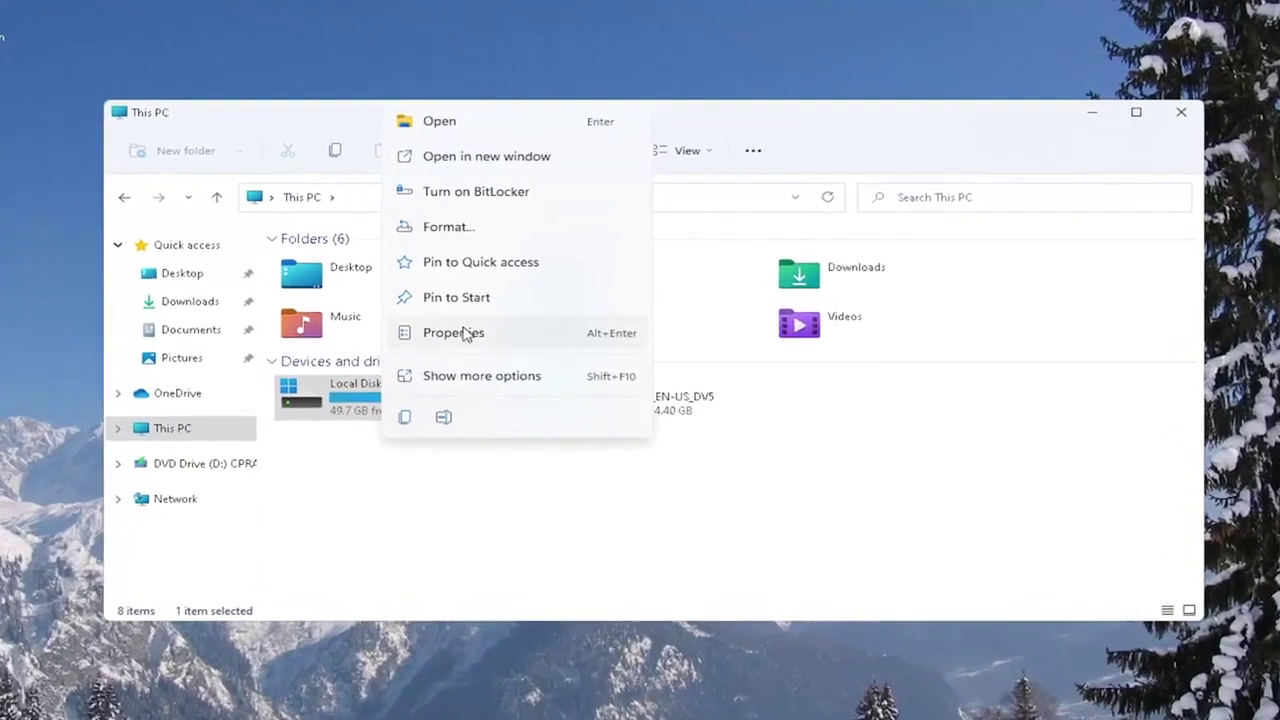
pyautogui.click(460, 326)
pyautogui.moveTo(490, 272); pyautogui.dragTo(521, 148)
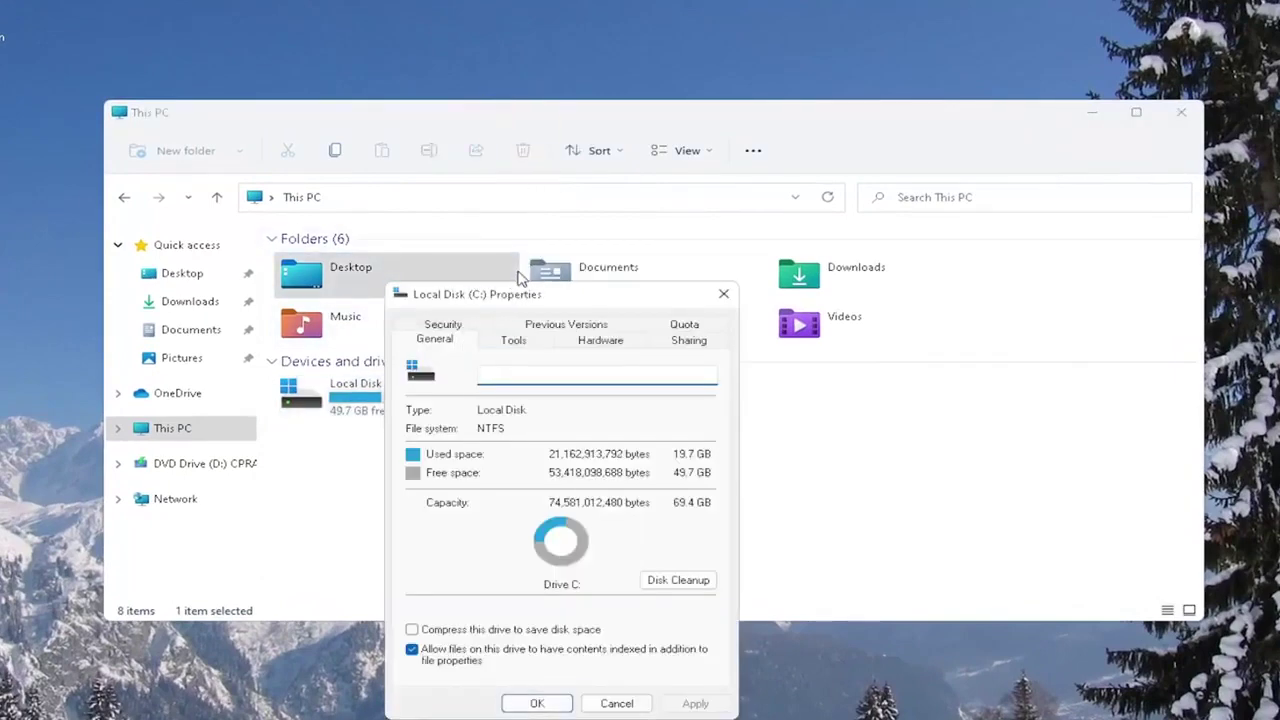
pyautogui.moveTo(512, 294); pyautogui.dragTo(544, 161)
pyautogui.click(546, 207)
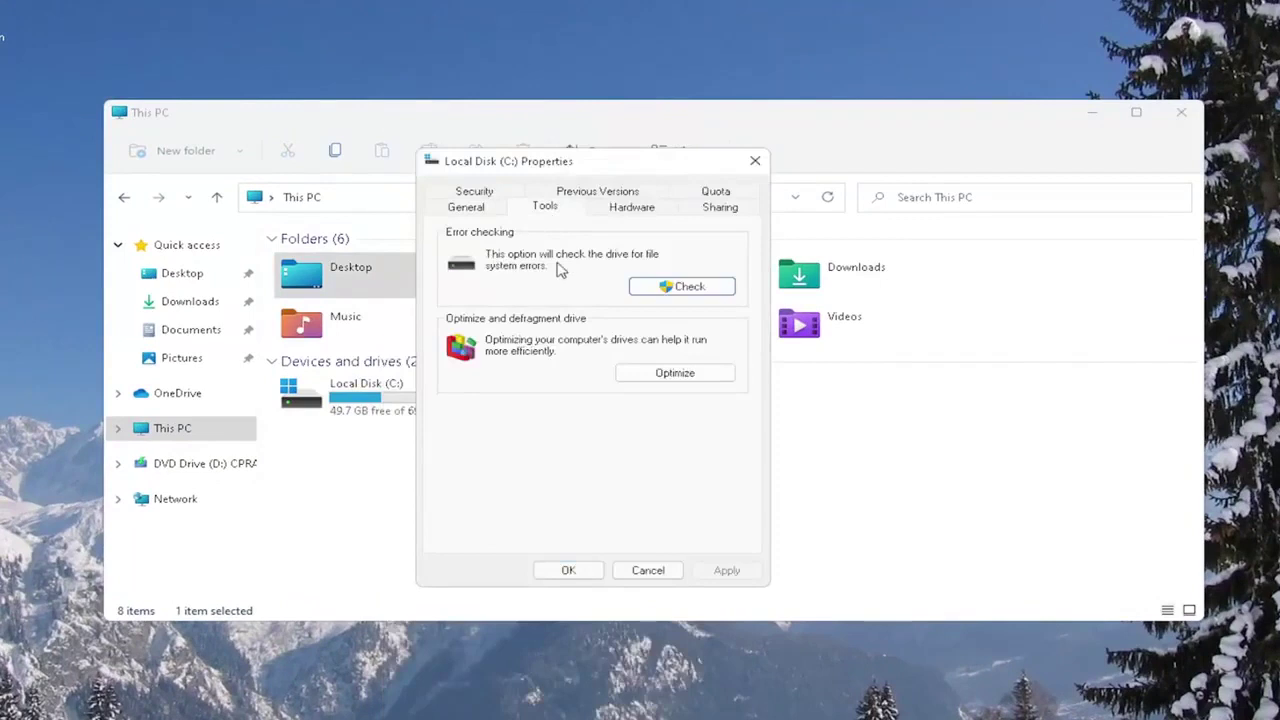
pyautogui.click(686, 289)
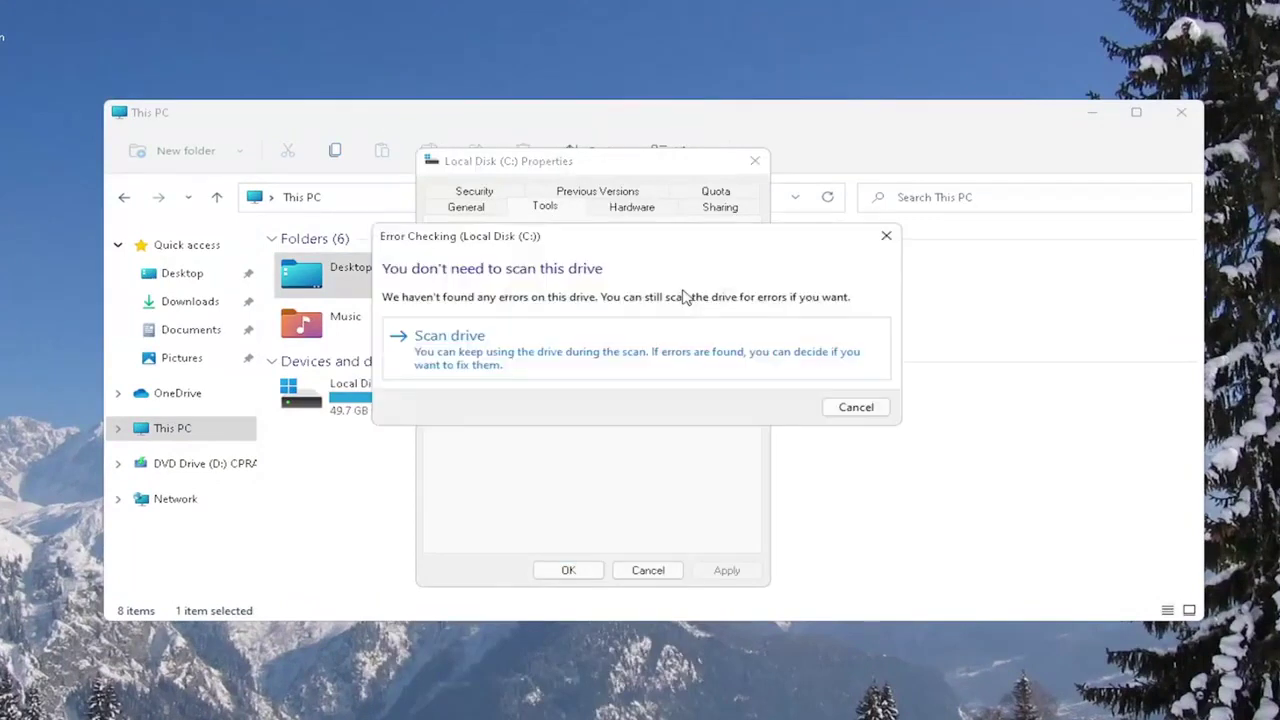
# Scan drive C: anyway until it reports no errors found
pyautogui.click(503, 354)
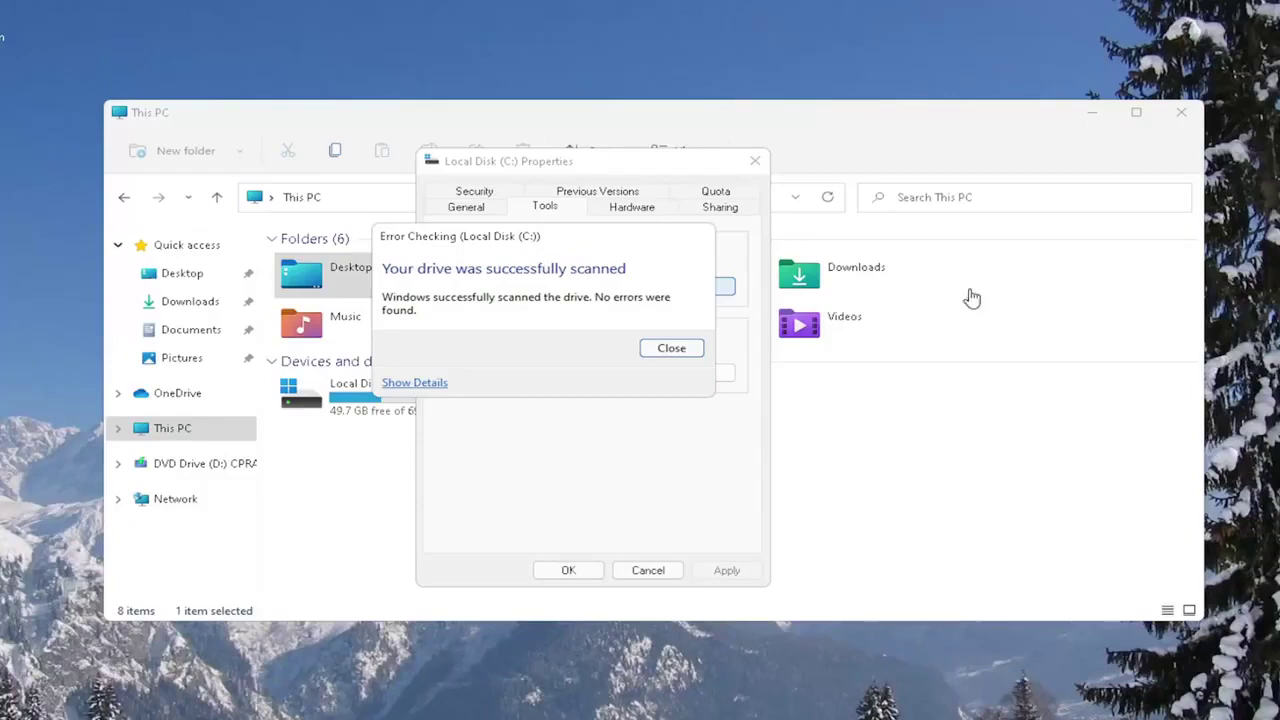
# Close the scan result, C: Properties and This PC windows, then open the power-user menu
pyautogui.moveTo(525, 234); pyautogui.dragTo(553, 256)
pyautogui.click(700, 370)
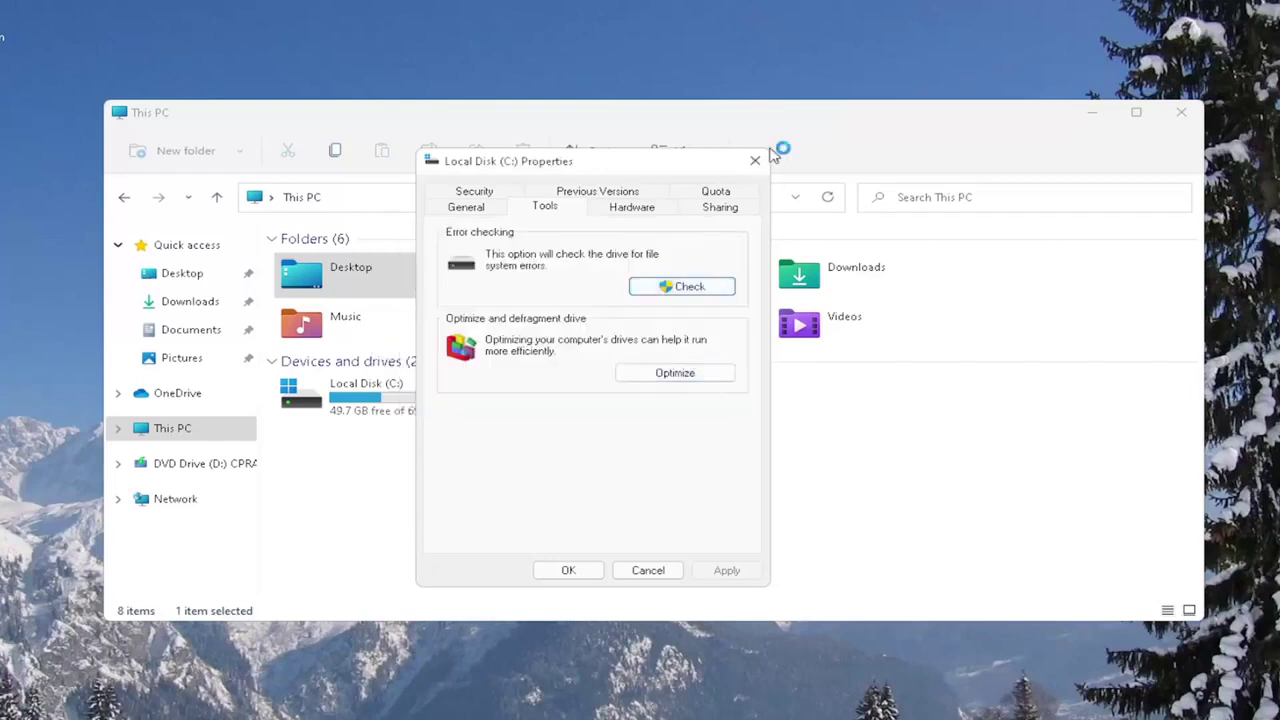
pyautogui.click(755, 161)
pyautogui.click(1181, 112)
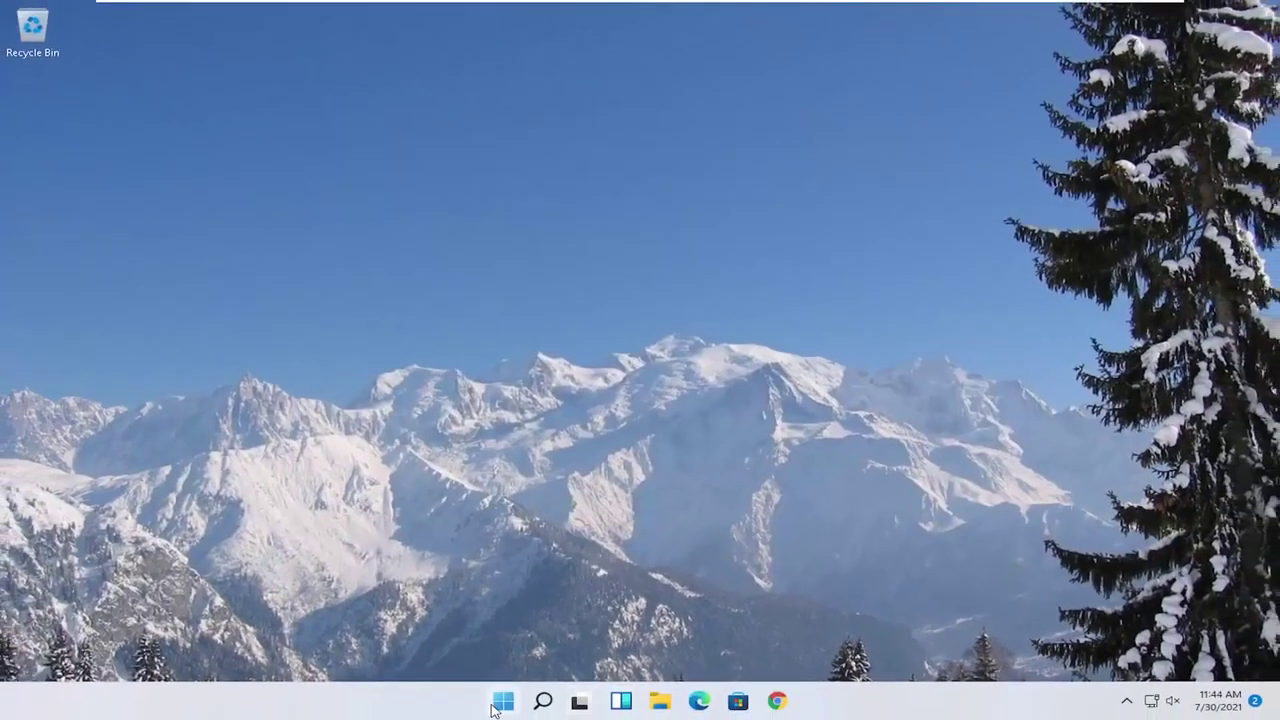
pyautogui.rightClick(502, 709)
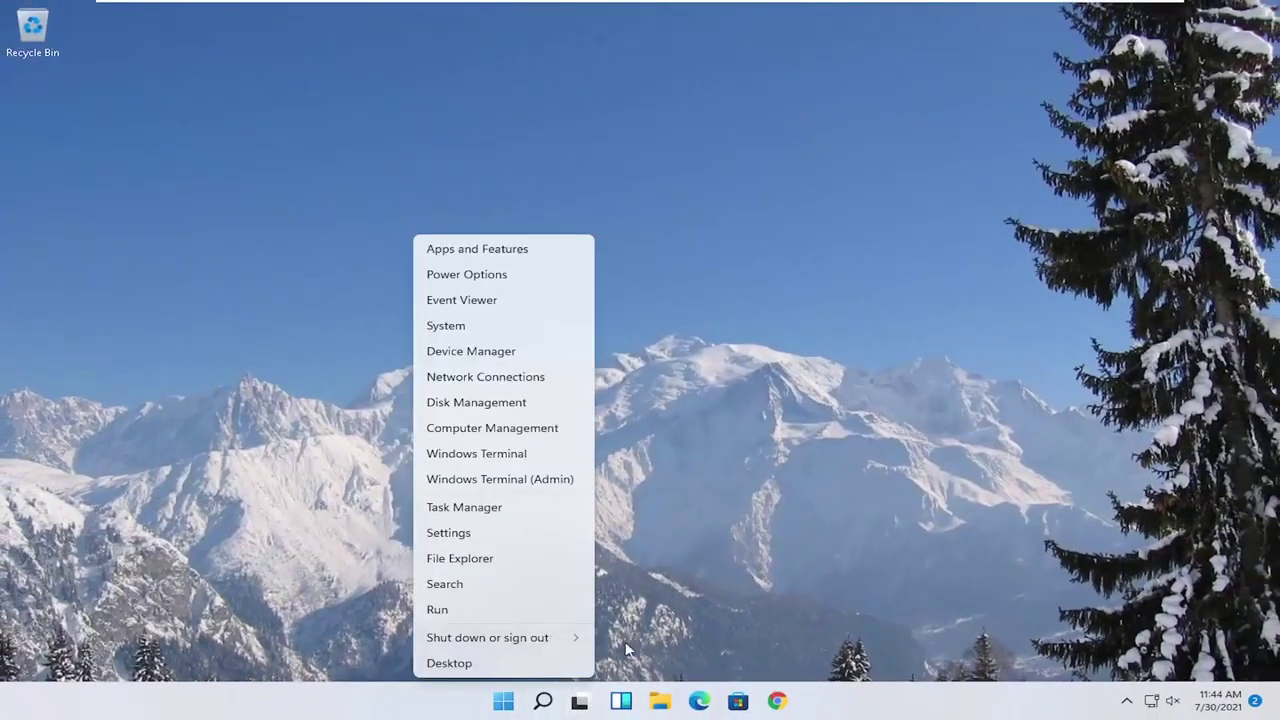